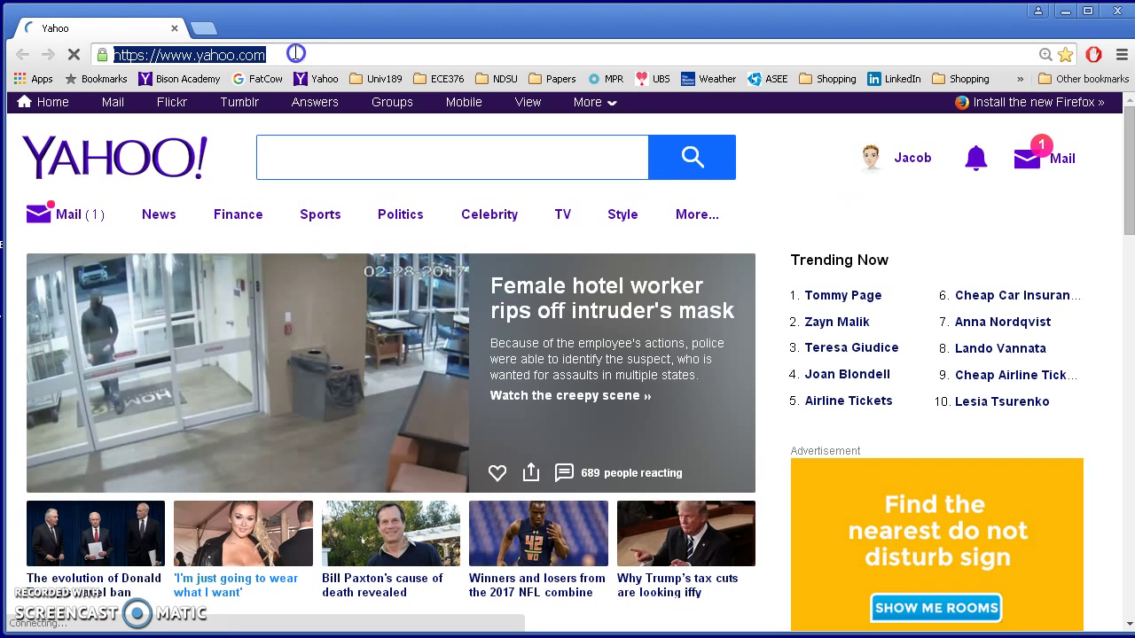
type("www.partsim")
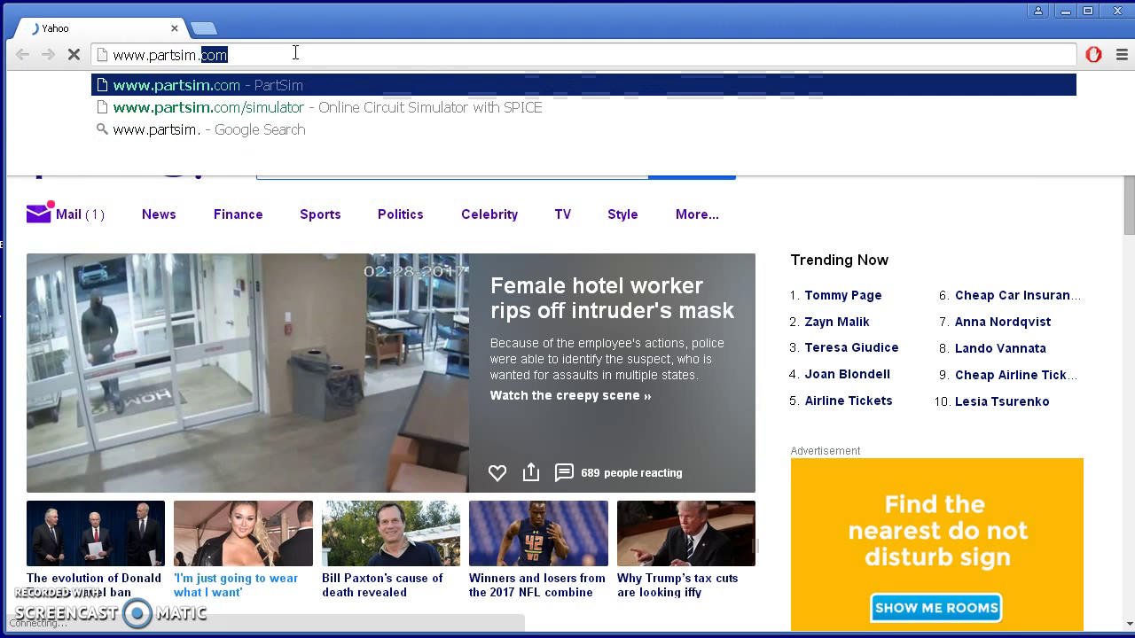
type(".com")
key("Return")
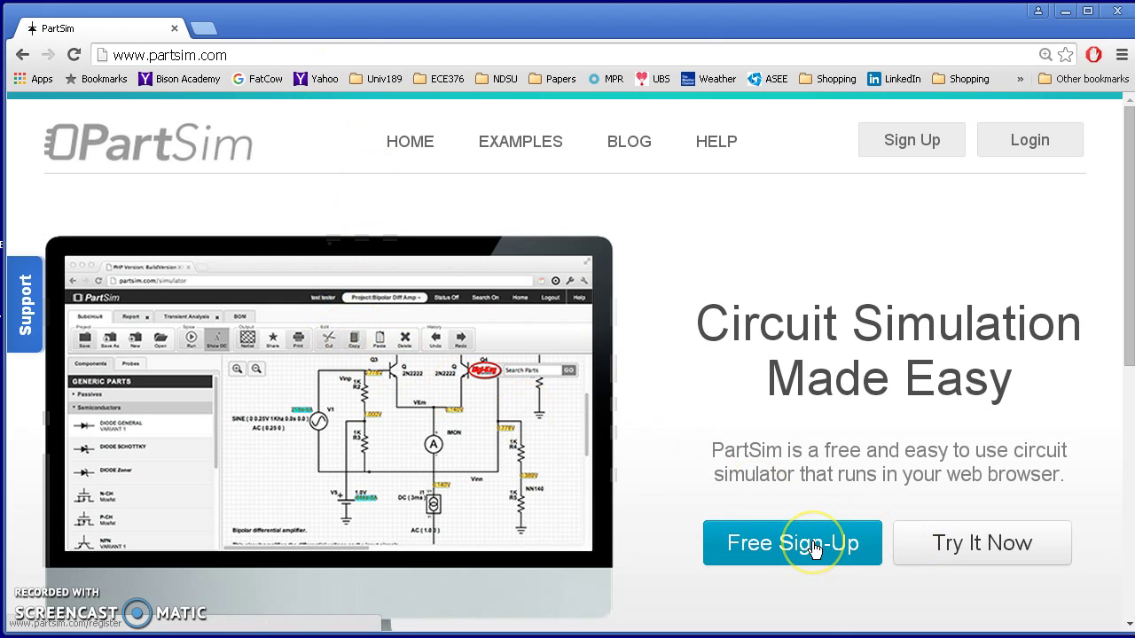
left_click(979, 557)
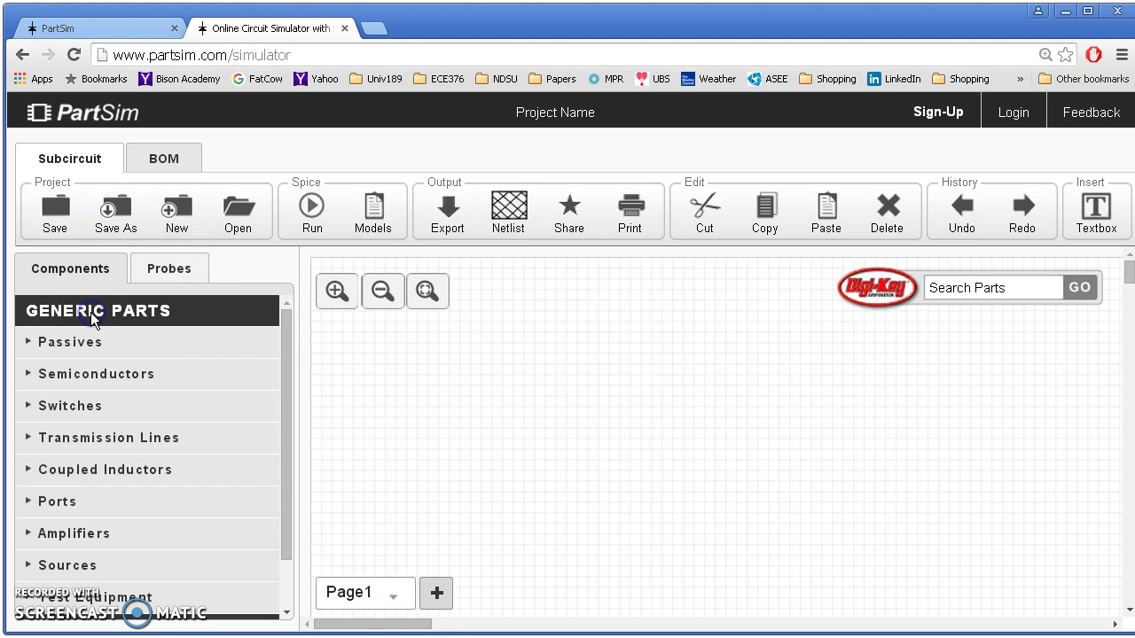
Place a 1V DC voltage source from the Sources category on the canvas
left_click(66, 567)
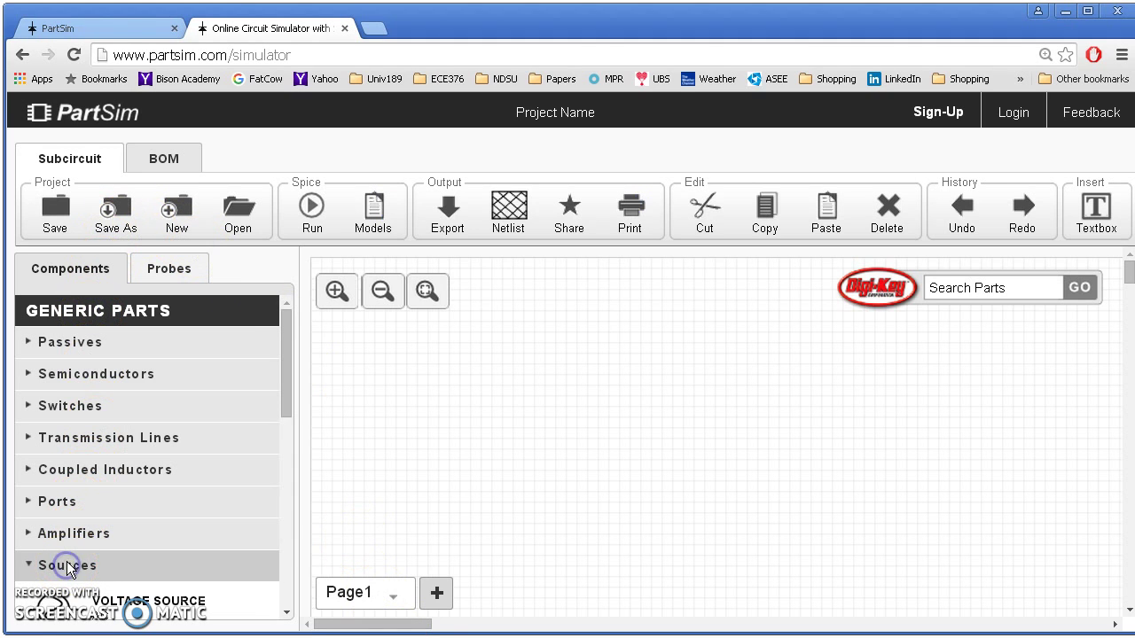
scroll(101, 539, "down", 2)
left_click(52, 507)
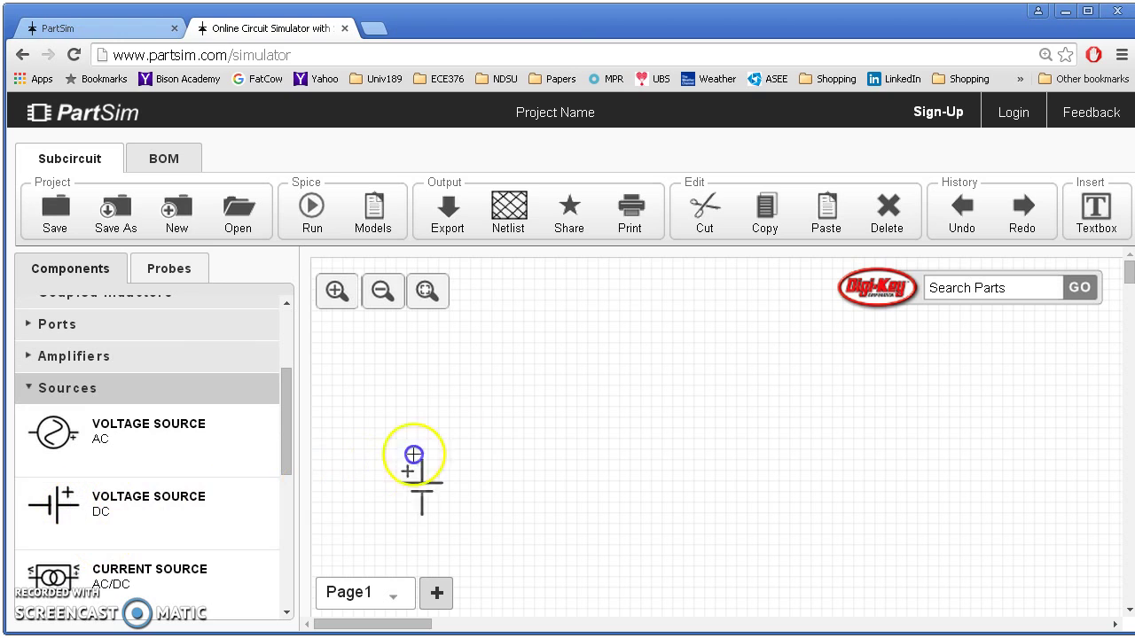
left_click(423, 401)
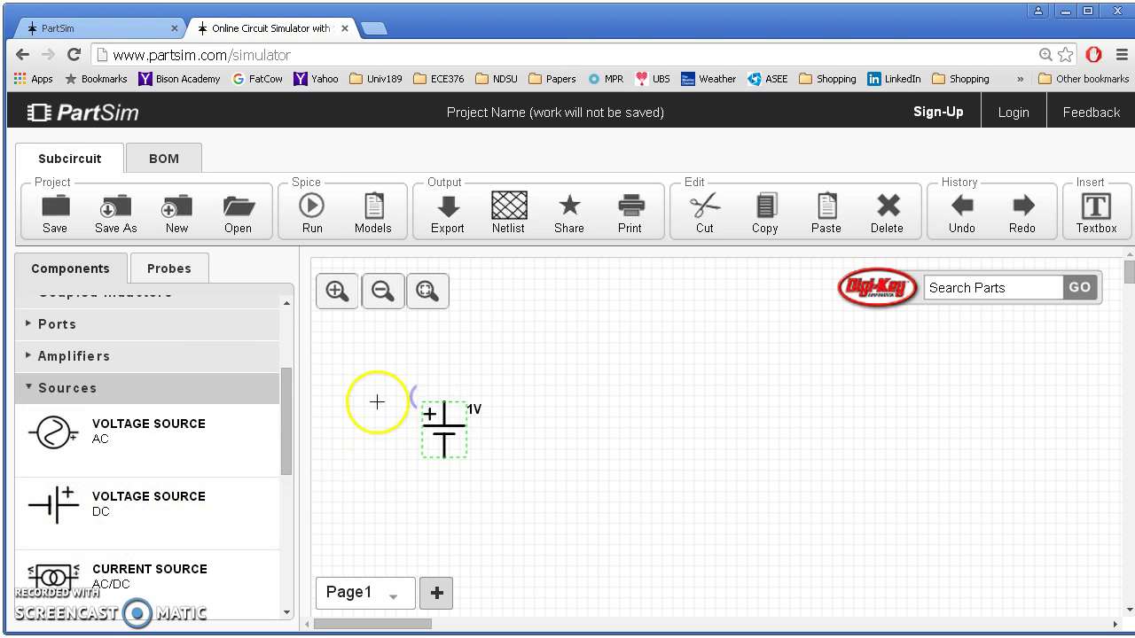
Add a 1K general resistor R1 to the right of the source
scroll(142, 333, "up", 2)
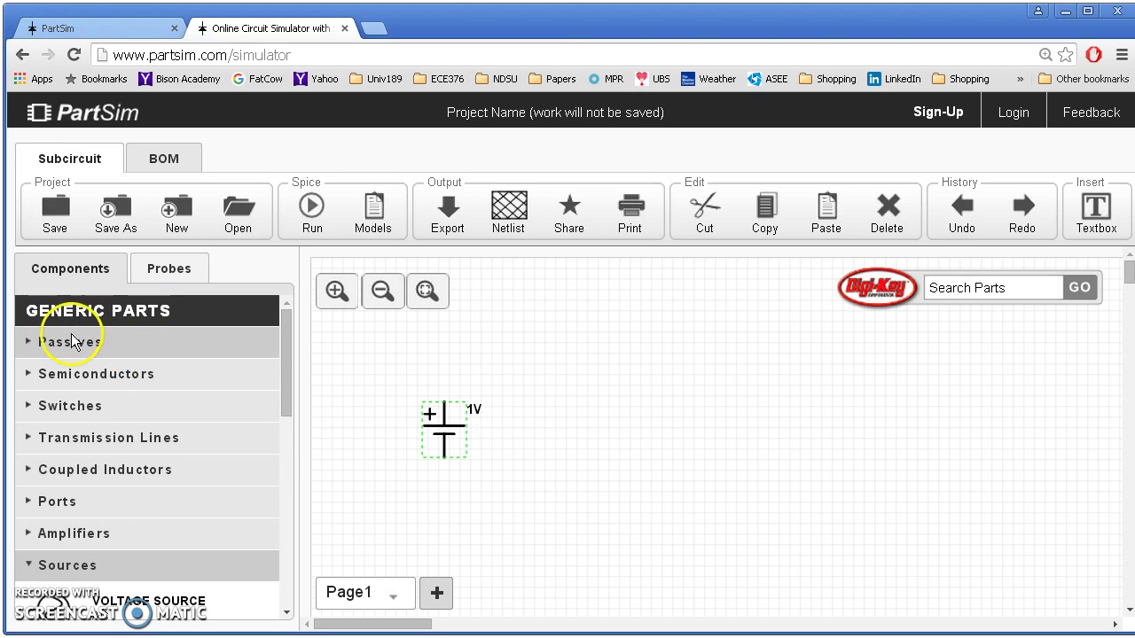
left_click(73, 342)
left_click(58, 386)
left_click_drag(393, 355, 557, 325)
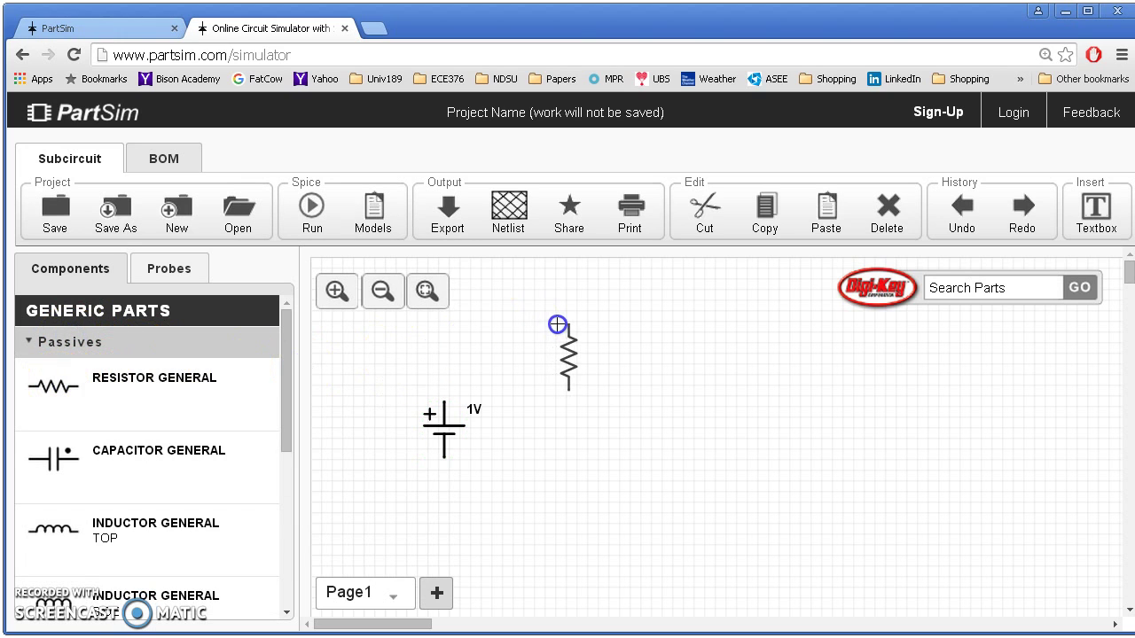
left_click(557, 324)
Rotate resistor R1 to lie horizontally and shift it left above the source
right_click(565, 346)
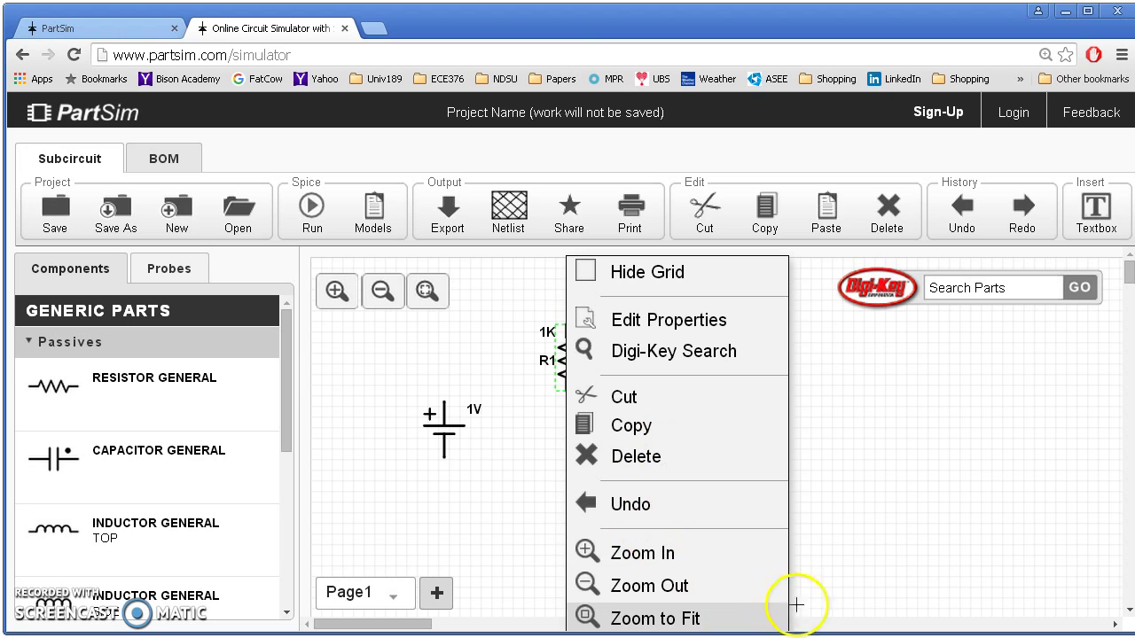
left_click(1128, 610)
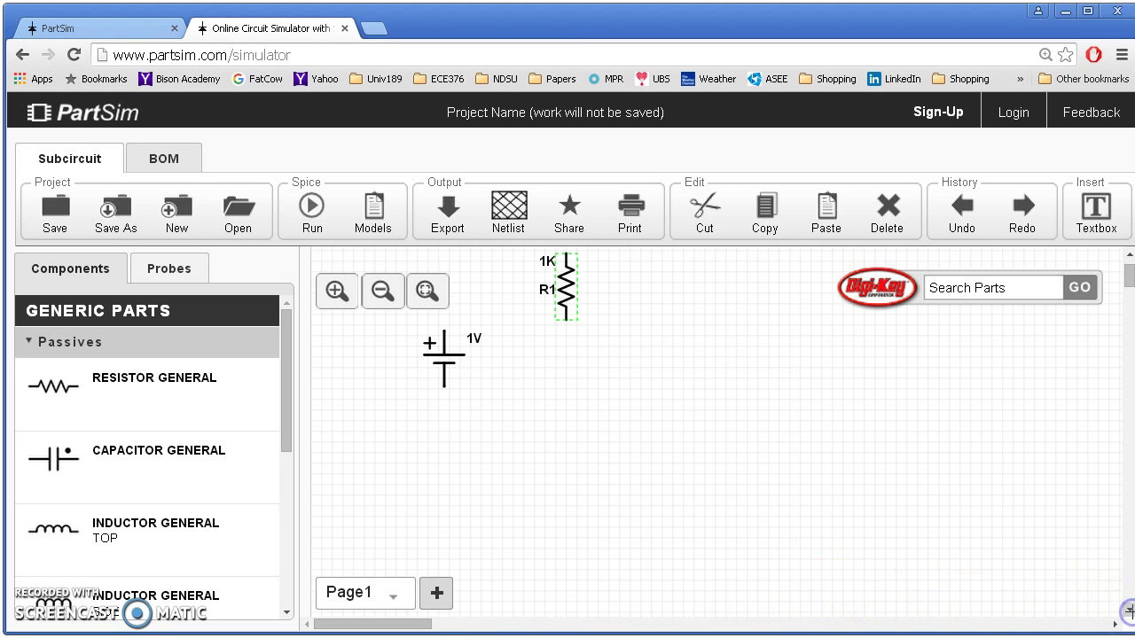
right_click(561, 361)
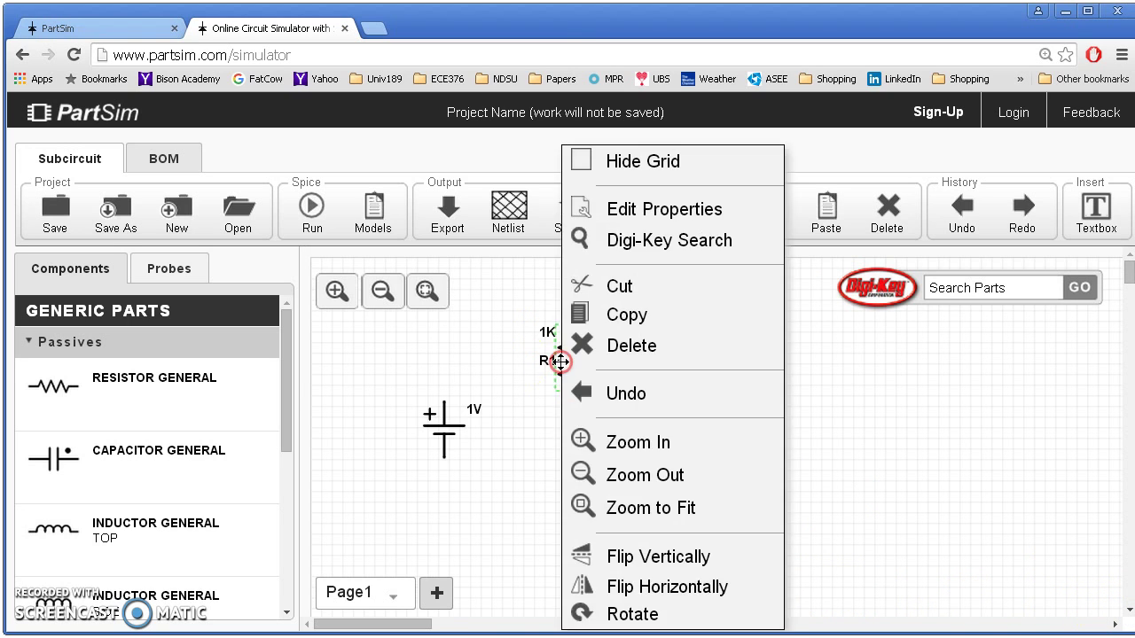
left_click(585, 613)
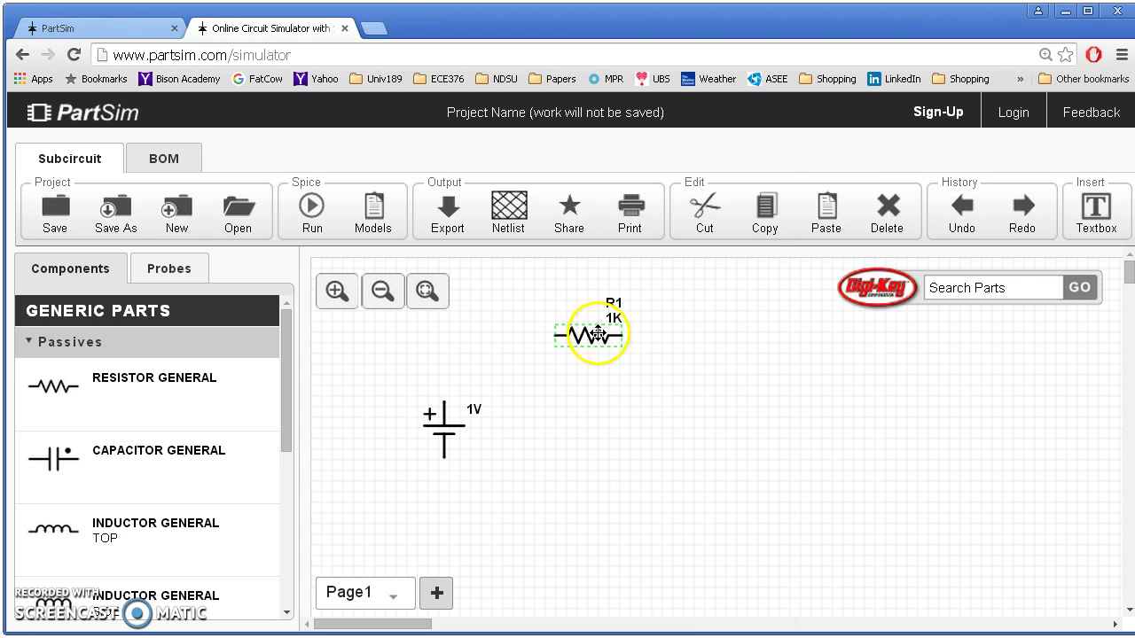
left_click_drag(529, 332, 529, 333)
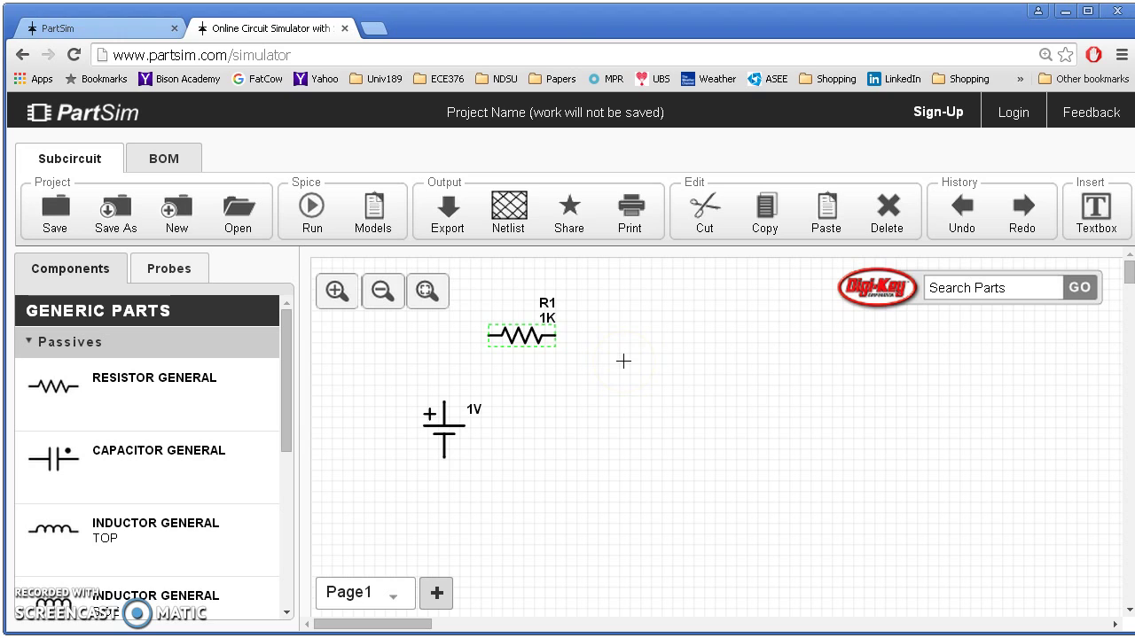
Copy-paste R1 into R2 and R3, level all three in a row, and reposition the source
key("ctrl+c")
key("ctrl+v")
mouse_move(709, 377)
left_mouse_down()
mouse_move(808, 367)
mouse_move(719, 345)
mouse_move(718, 366)
mouse_move(656, 368)
mouse_move(742, 335)
left_mouse_up()
left_click_drag(825, 371, 978, 372)
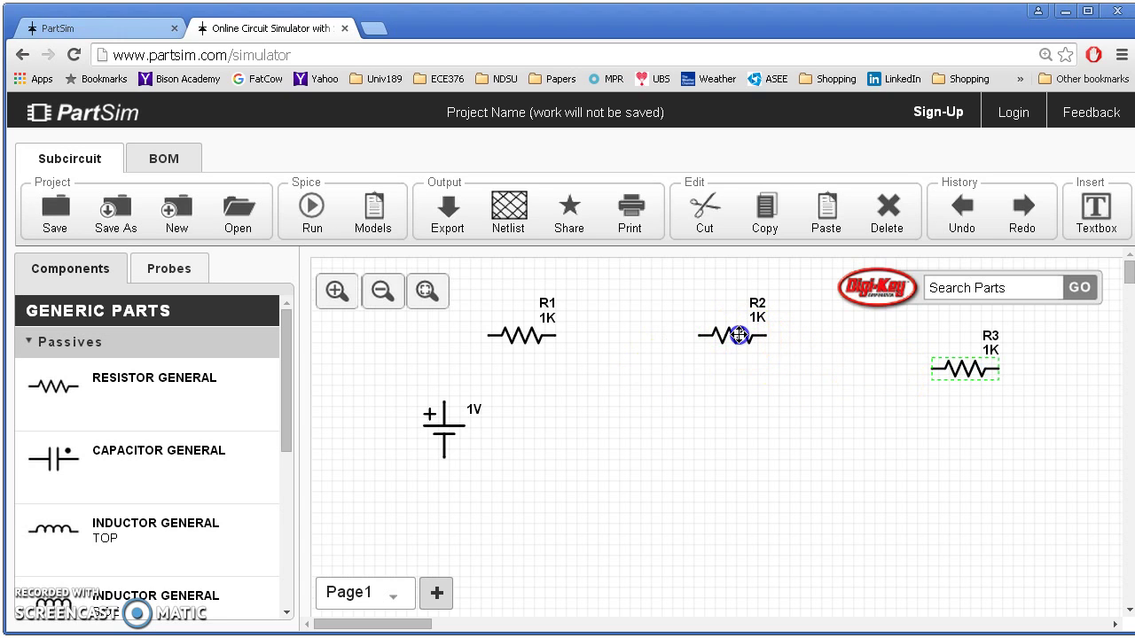
left_click_drag(745, 367, 745, 368)
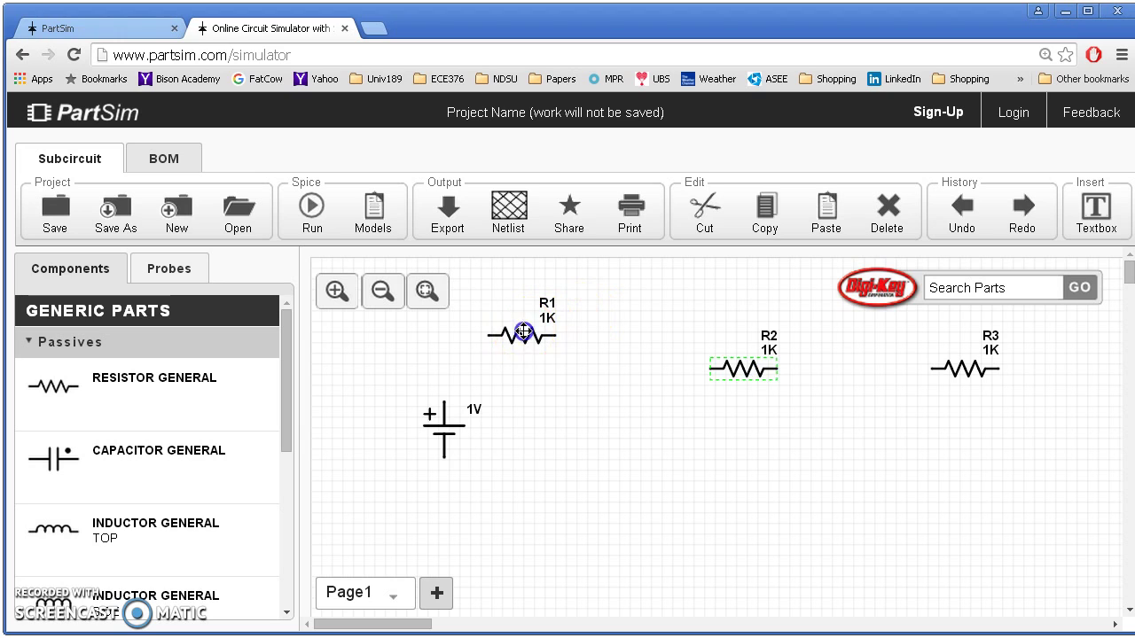
left_click_drag(527, 366, 527, 365)
left_click(448, 428)
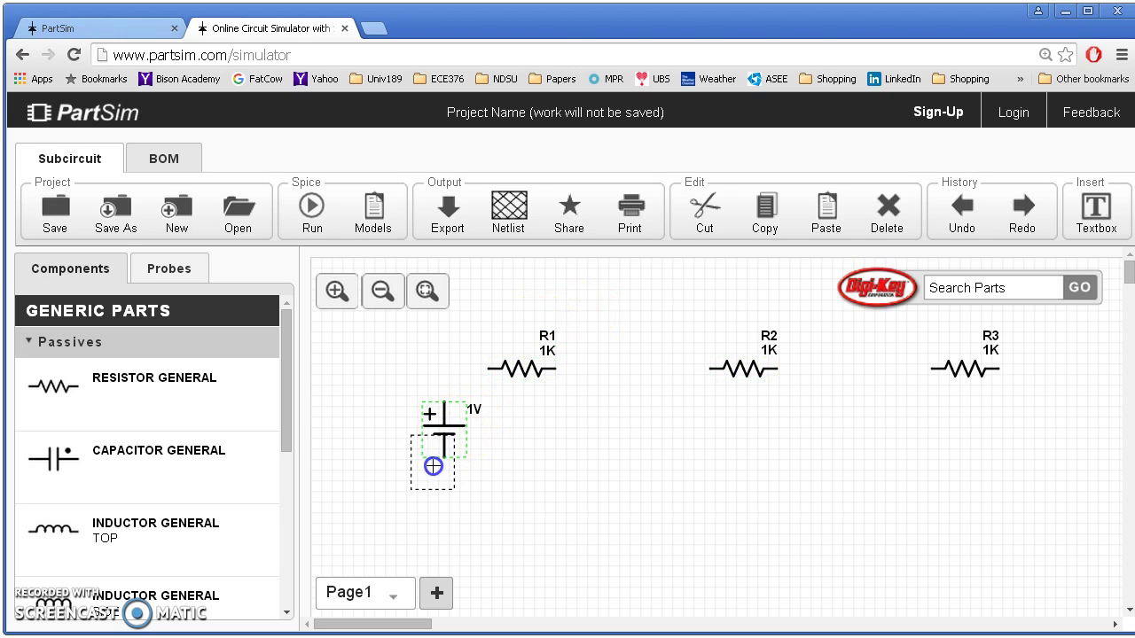
left_click_drag(426, 466, 426, 466)
Add vertical resistors R4–R6 under the row with capacitors C1–C3 beside them
left_click_drag(83, 381, 591, 414)
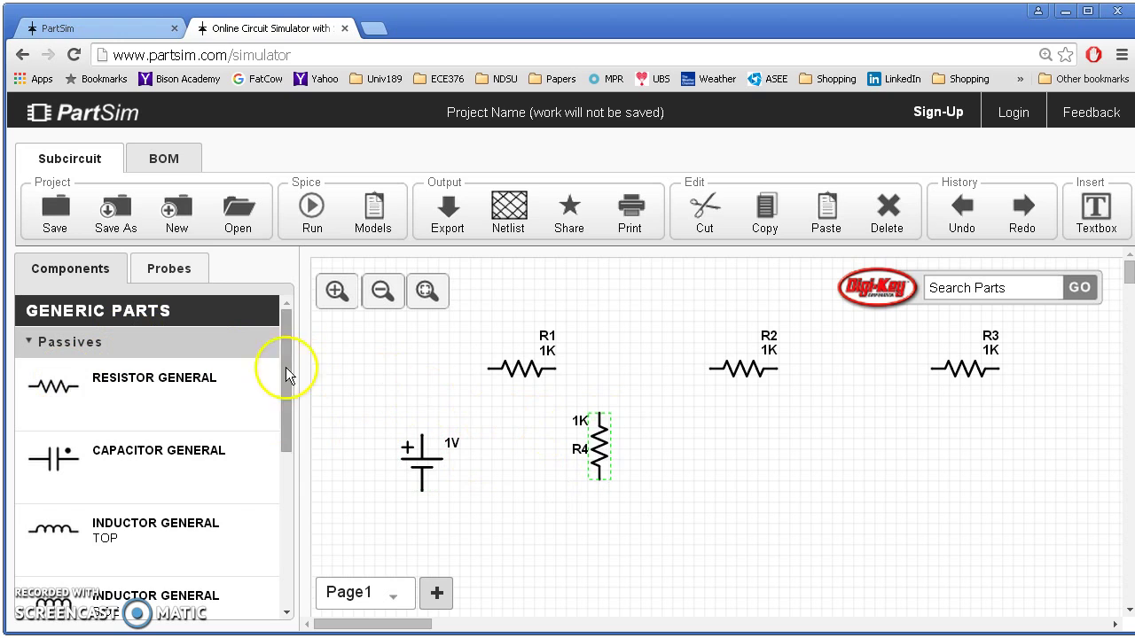
left_click_drag(55, 375, 816, 413)
left_click_drag(81, 391, 1029, 415)
left_click_drag(53, 458, 848, 416)
left_click_drag(71, 458, 1112, 455)
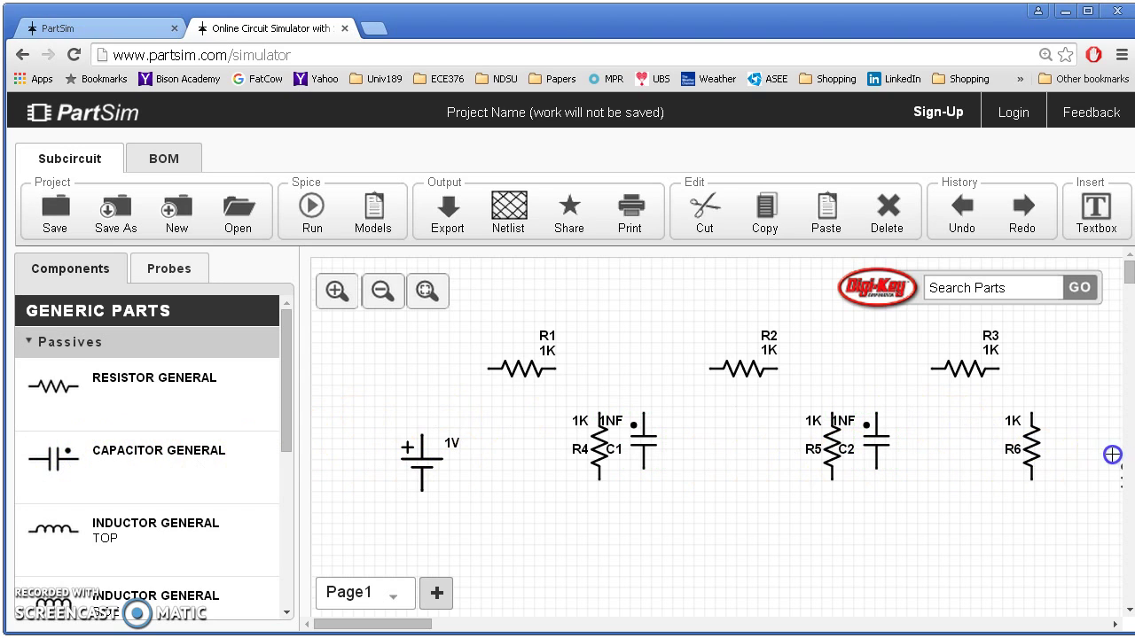
left_click(1062, 428)
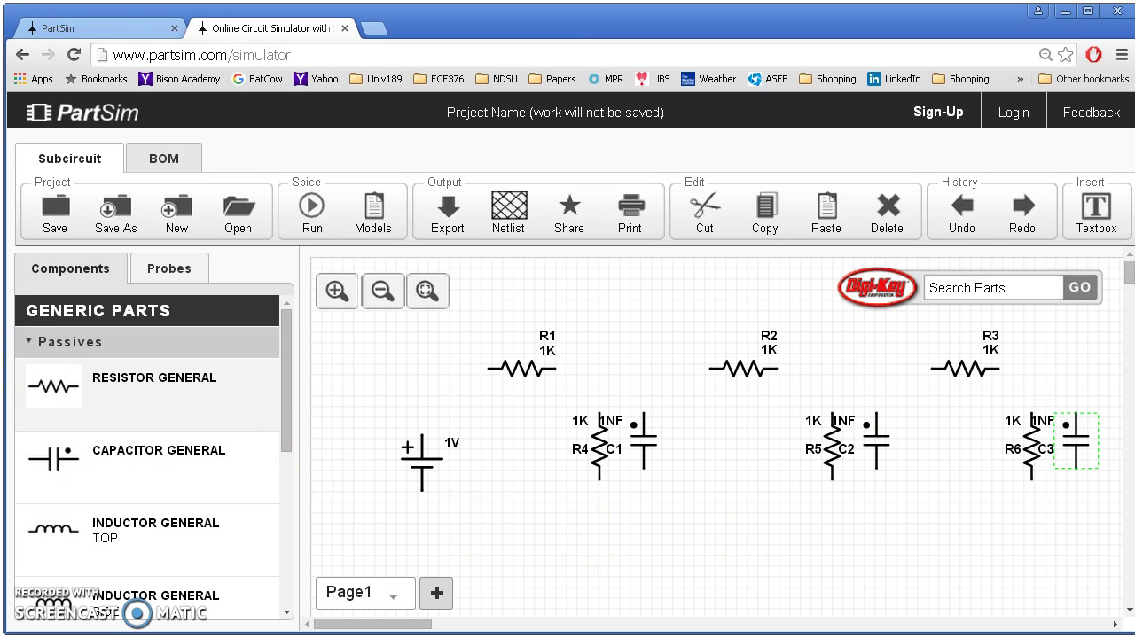
Place a GND earth symbol from Ports below the 1V source
left_click(16, 354)
left_click(45, 500)
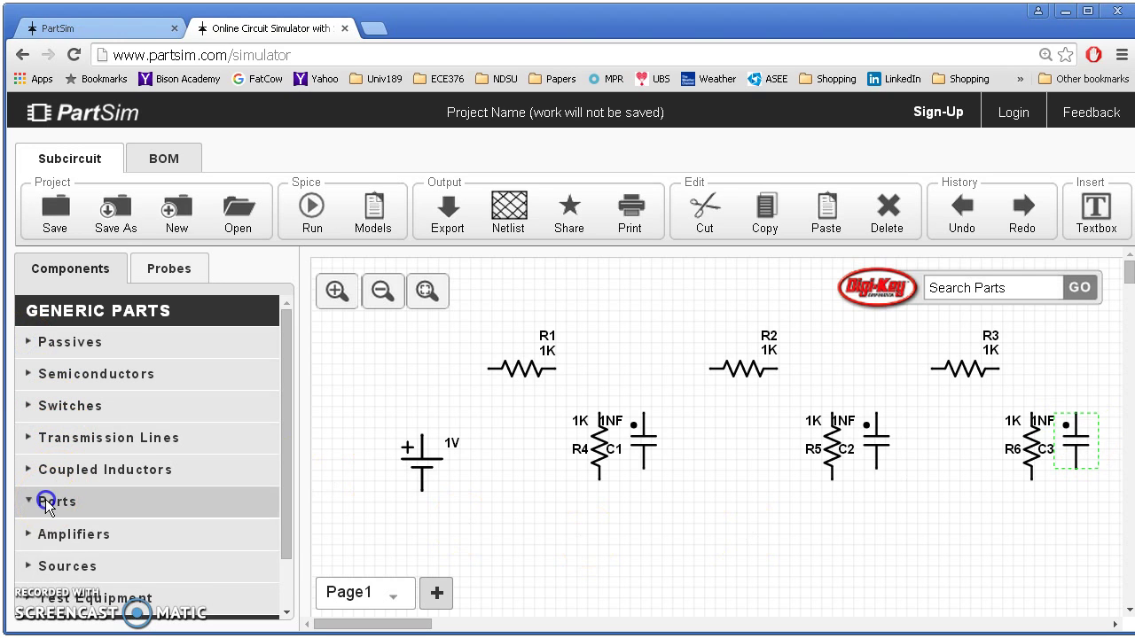
left_click_drag(189, 544, 386, 530)
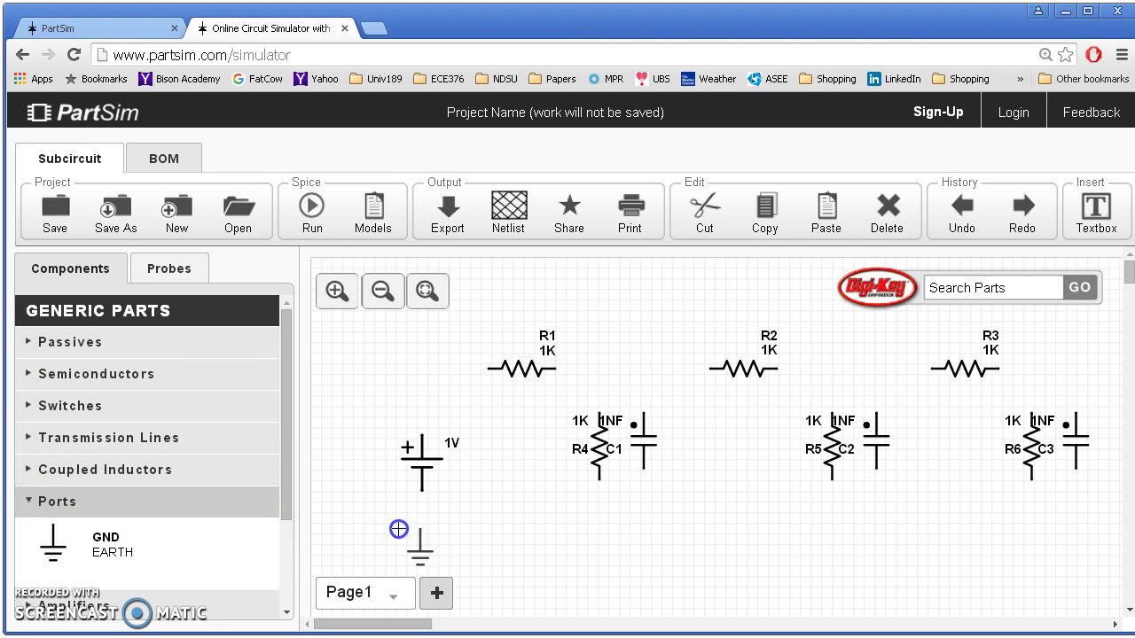
left_click(400, 525)
Wire ground to the source, the source's top to R1, and chain R1, R2, R3
left_click(421, 467)
left_click(420, 436)
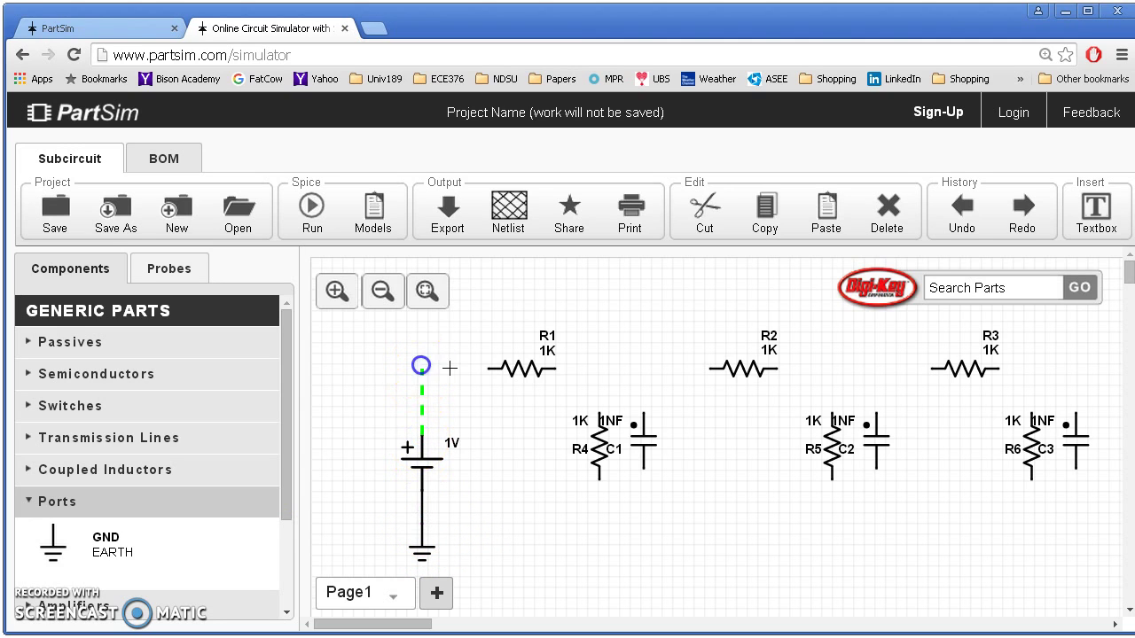
left_click(494, 368)
left_click(543, 368)
left_click(691, 370)
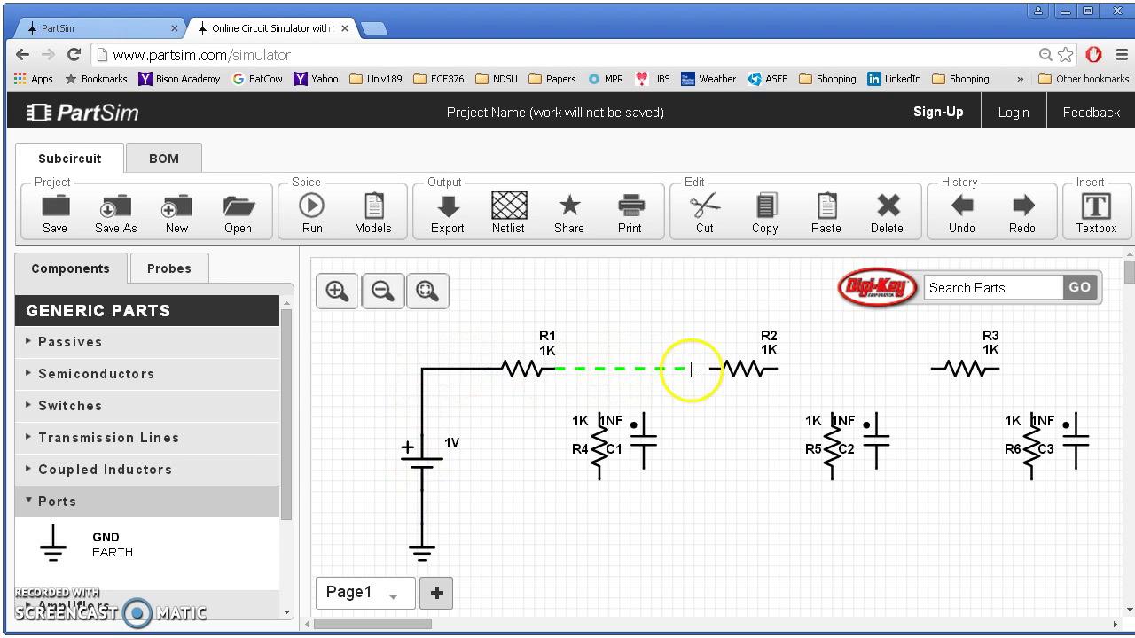
left_click(720, 369)
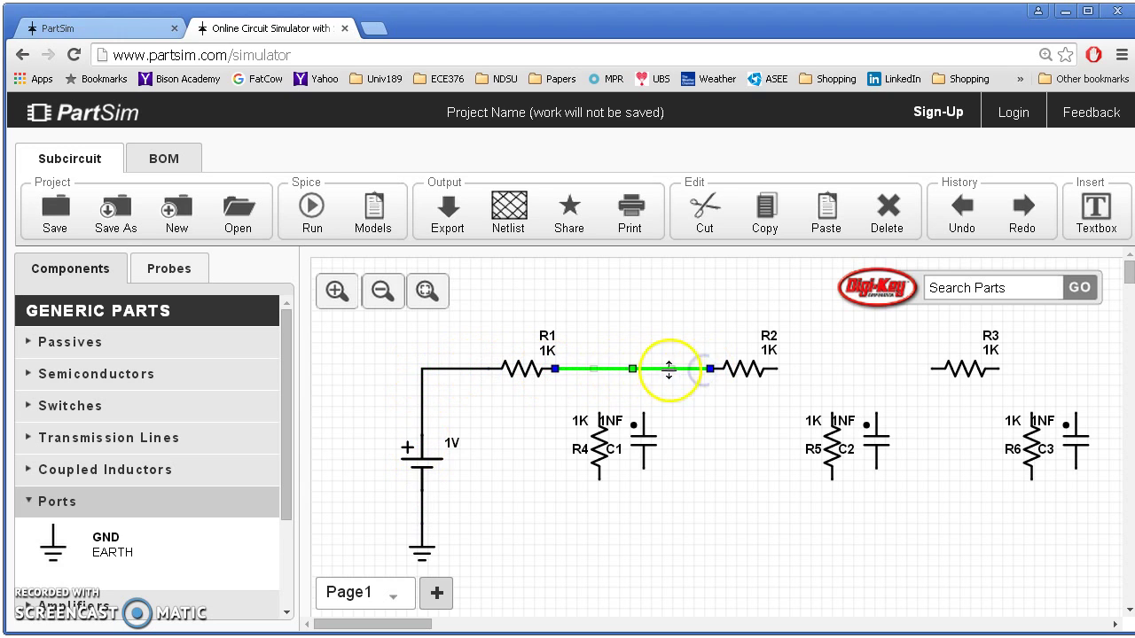
left_click(780, 369)
Connect R3's right end down to C3 and C3's bottom to the ground line
left_click(930, 369)
left_click(1000, 368)
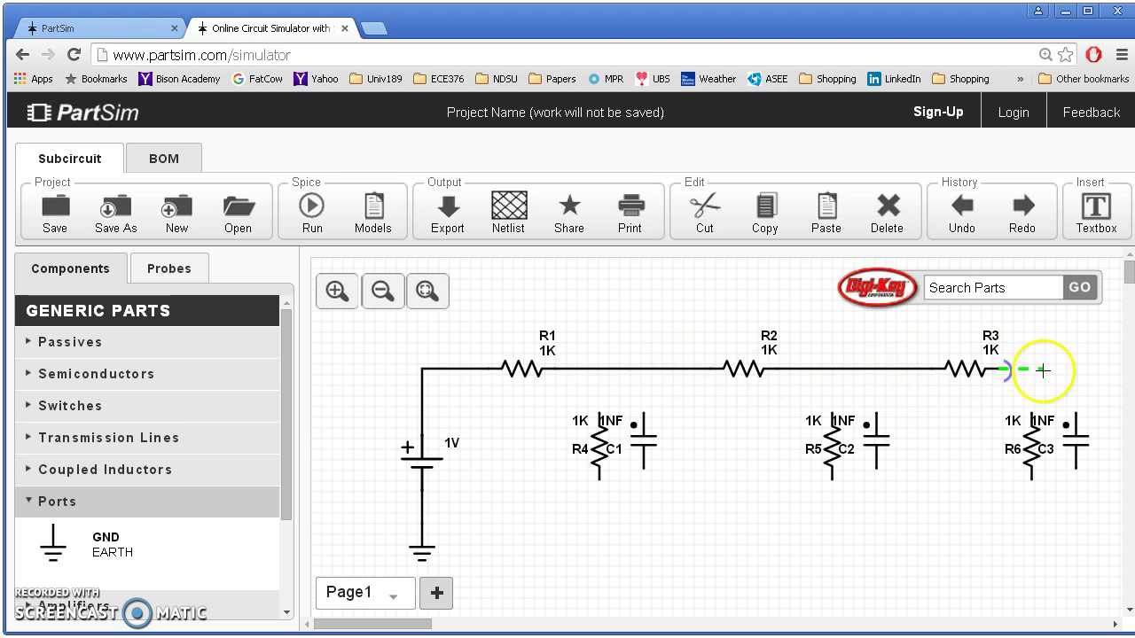
left_click(1075, 369)
left_click(1075, 469)
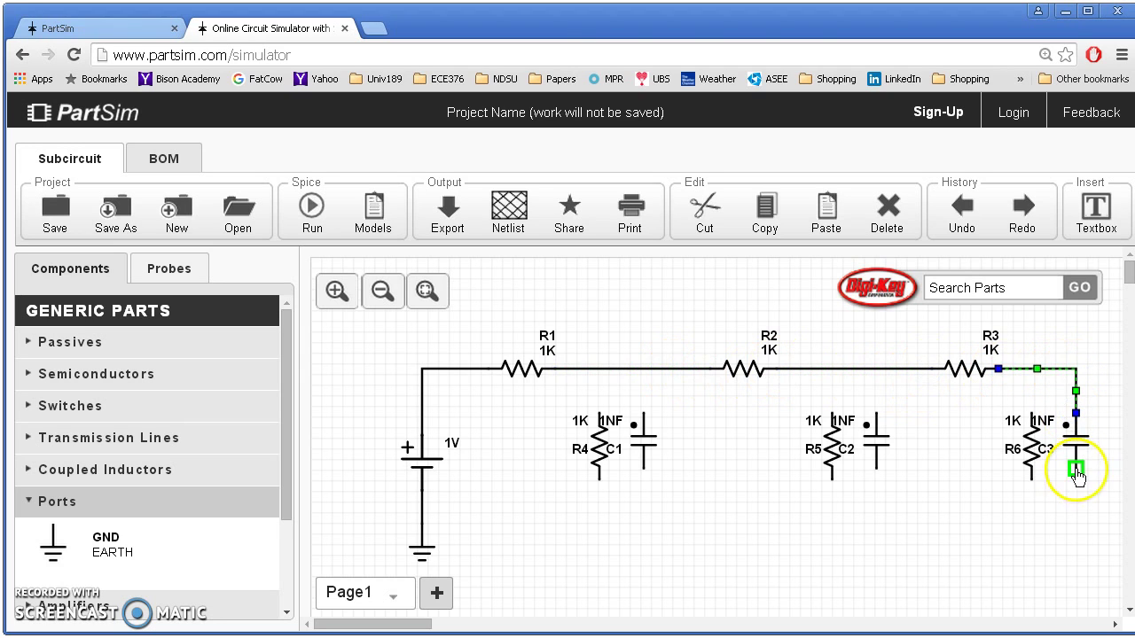
left_click(1075, 523)
left_click(755, 526)
left_click(428, 516)
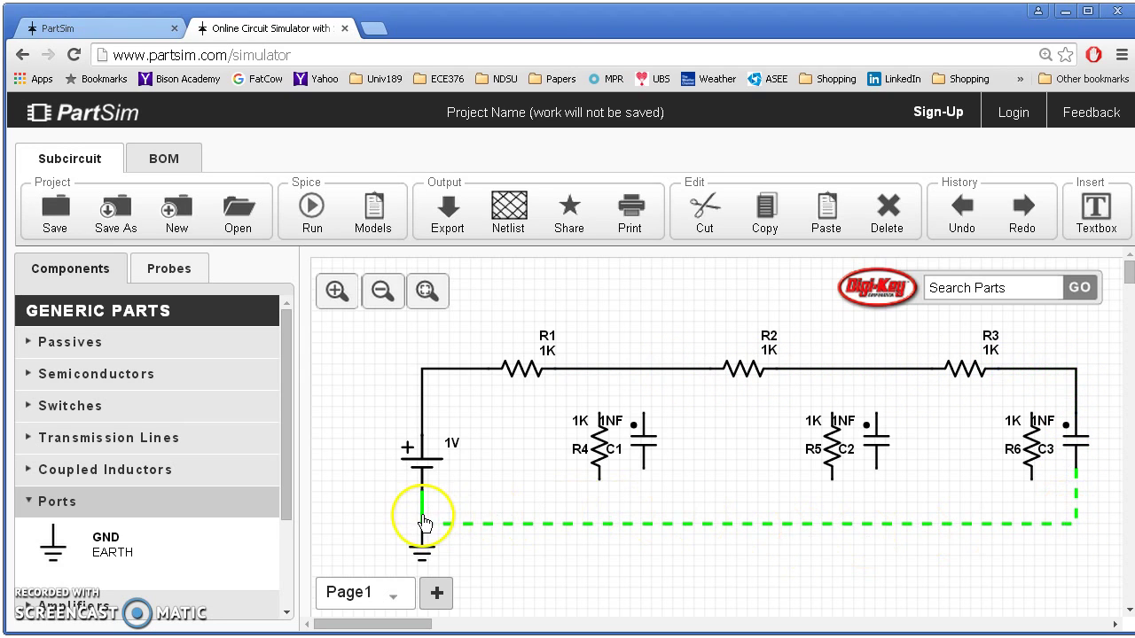
left_click(423, 524)
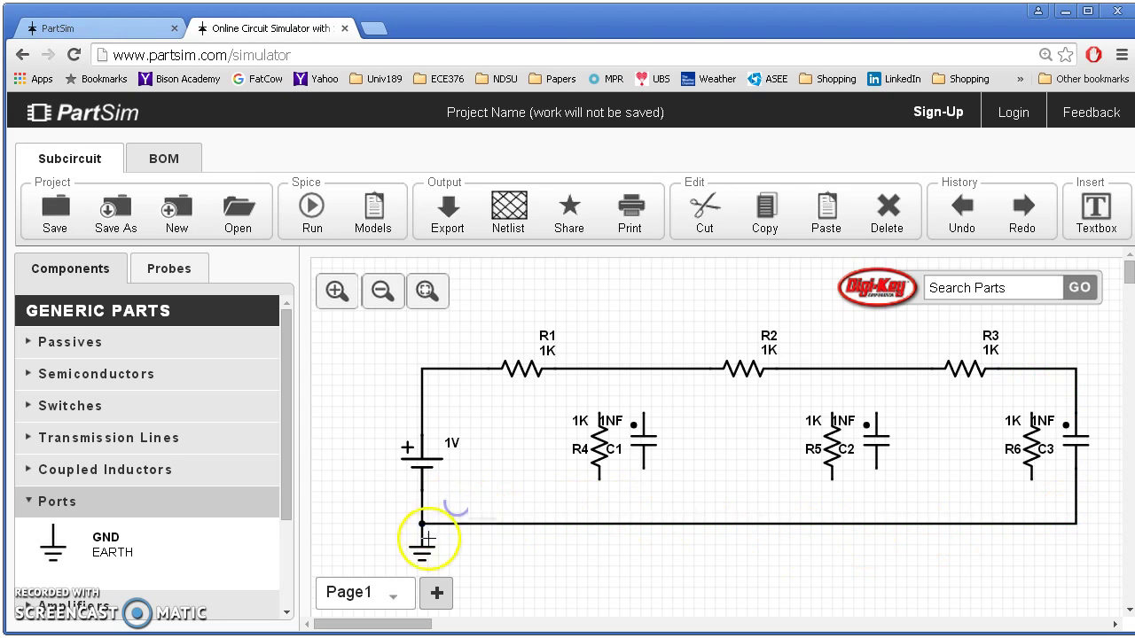
Wire R4 and C1 between the R1–R2 top line and the ground rail
left_click(599, 477)
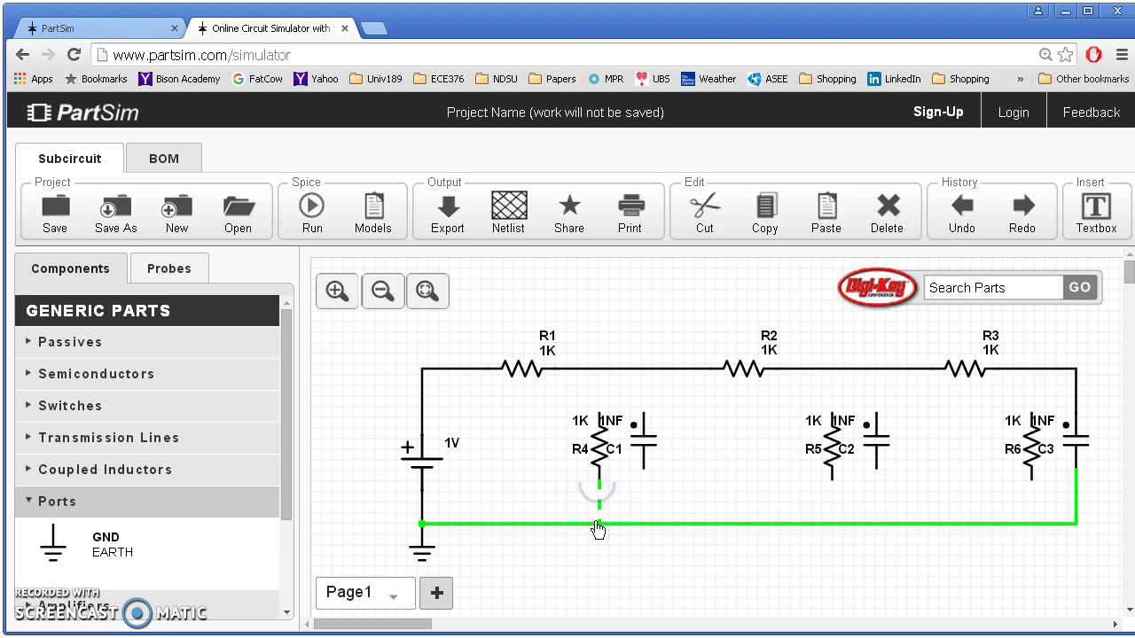
left_click(599, 524)
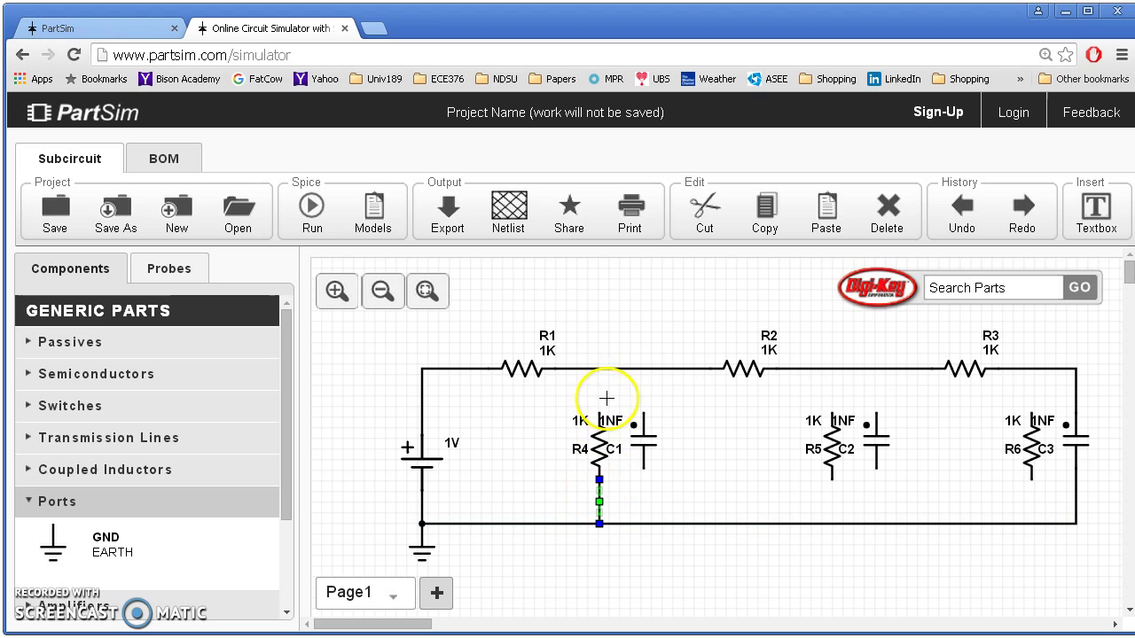
left_click(599, 408)
left_click(597, 370)
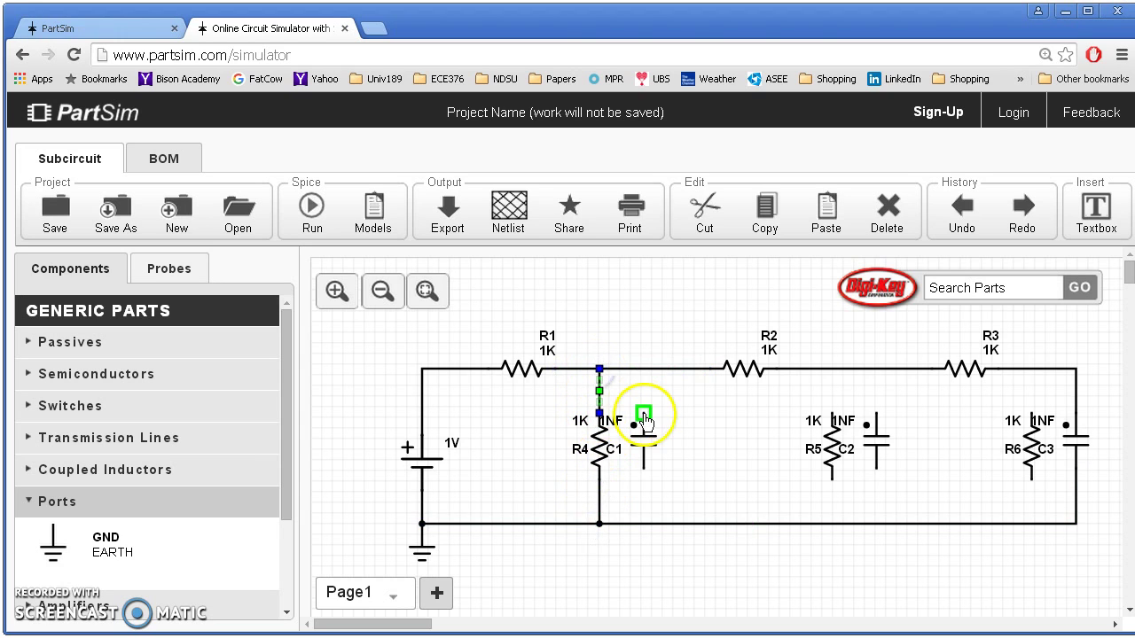
left_click(642, 413)
left_click(643, 369)
left_click(643, 468)
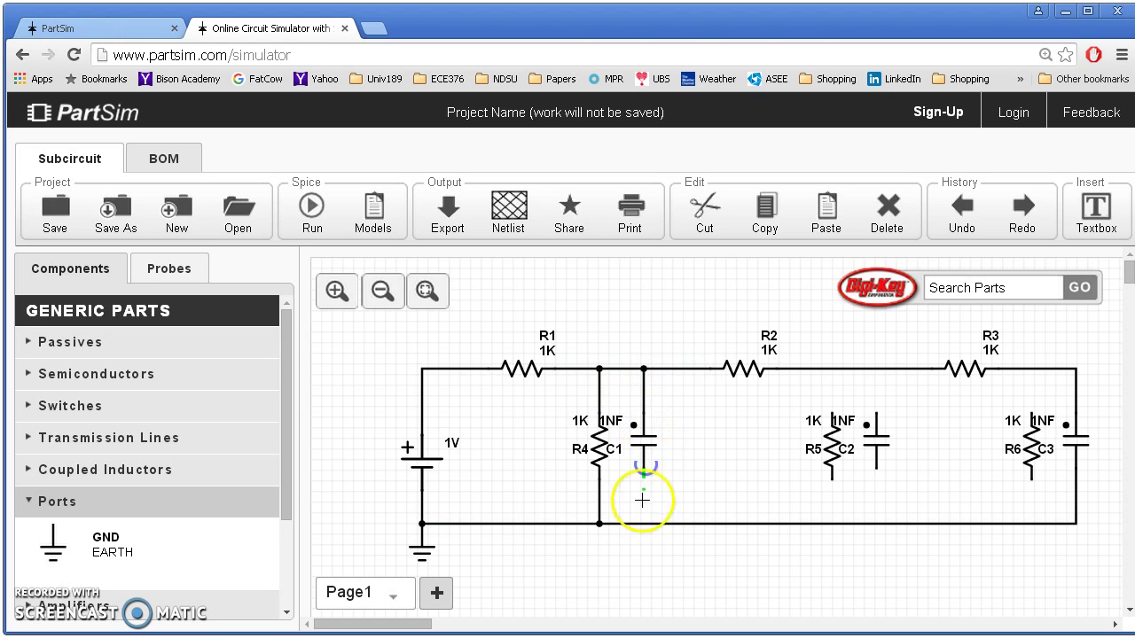
left_click(644, 524)
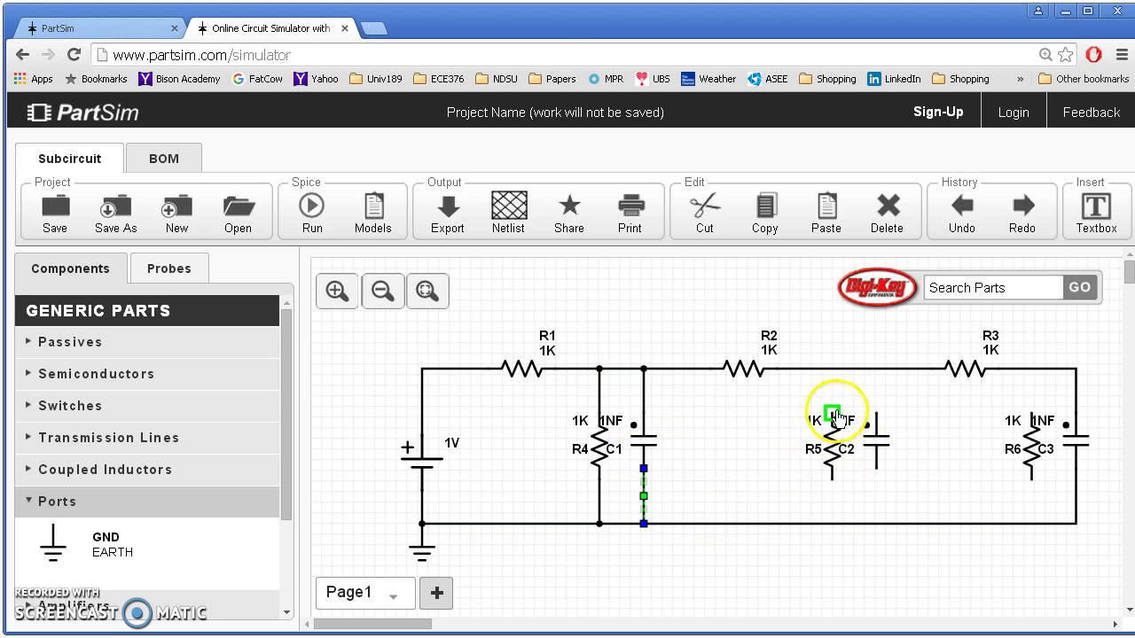
Wire R5 and C2 between the R2–R3 line and the ground rail
left_click(833, 371)
left_click(831, 477)
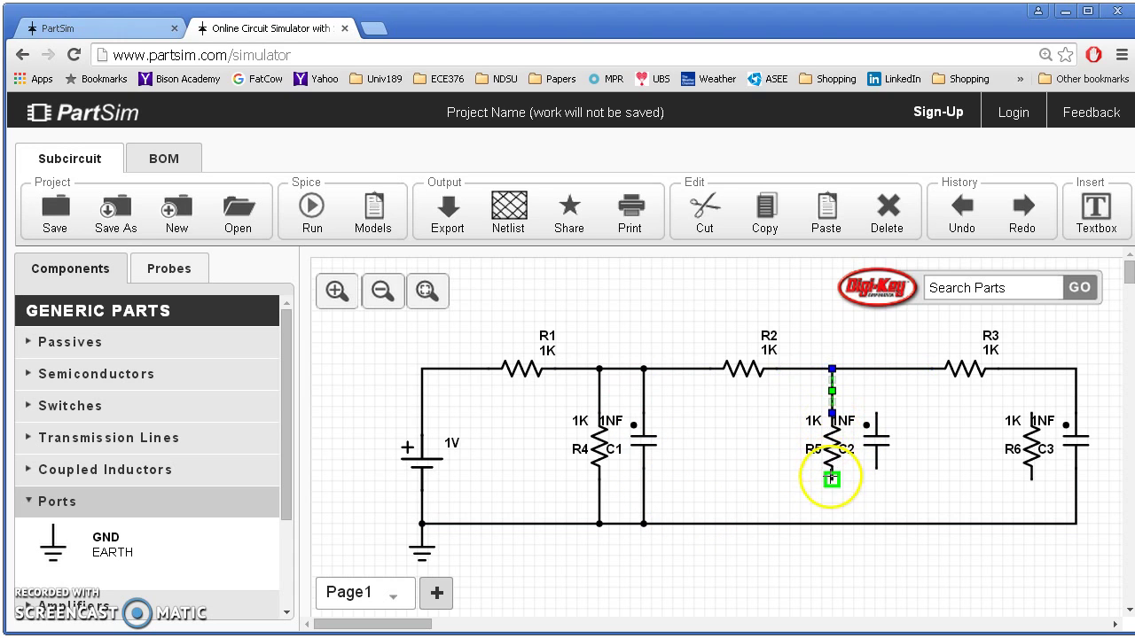
left_click(827, 524)
left_click(877, 414)
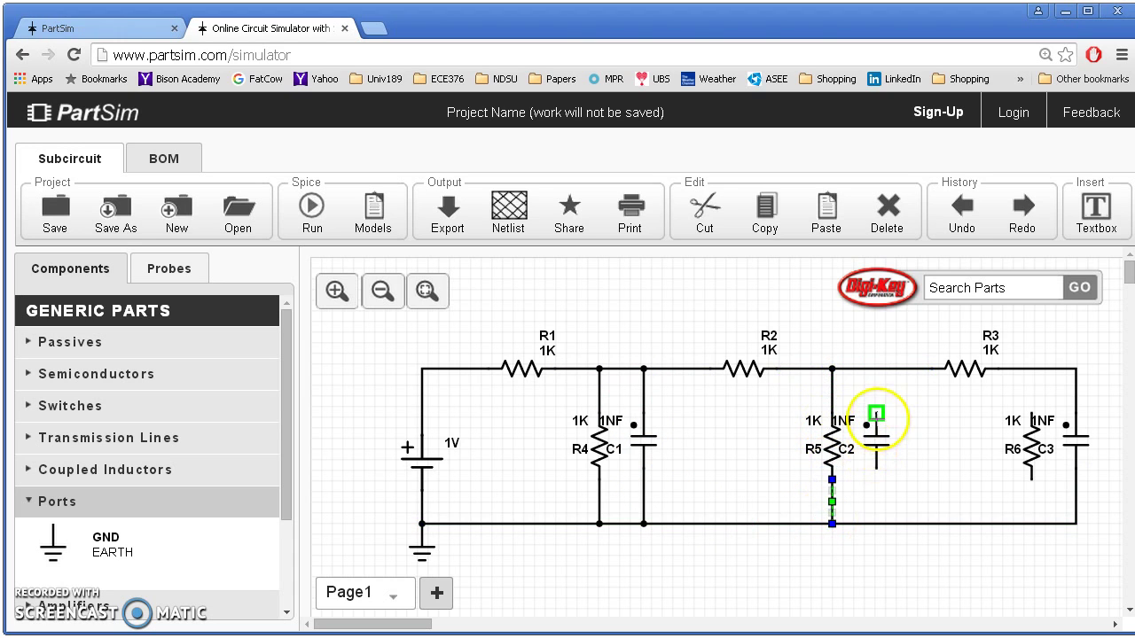
left_click(877, 368)
left_click(876, 468)
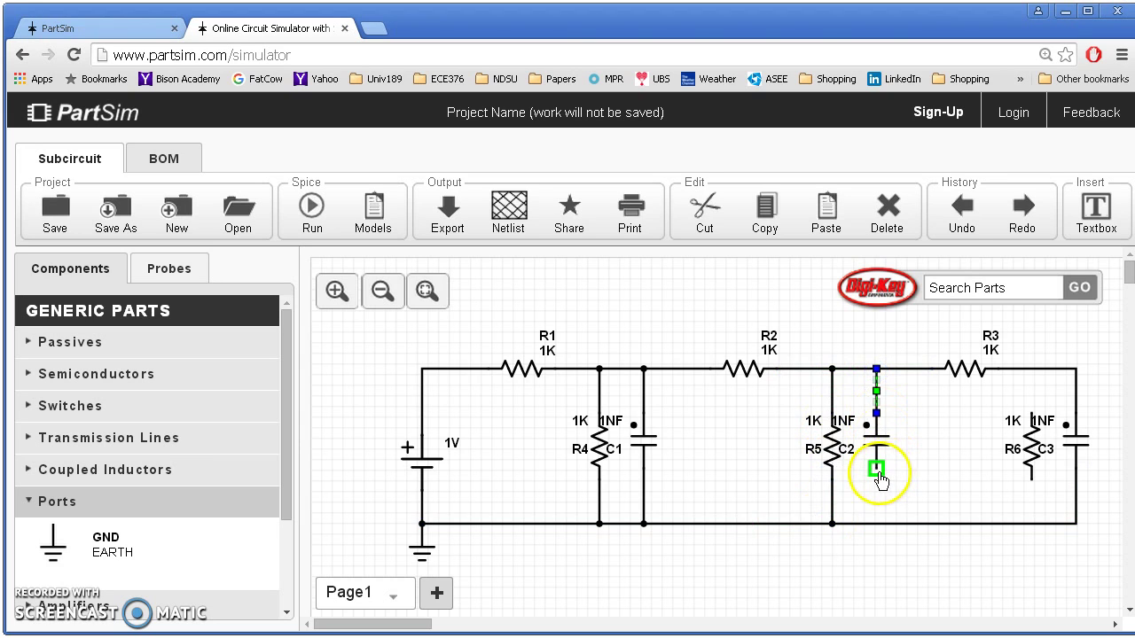
left_click(876, 524)
Connect R6 between the top line and the ground rail
left_click(1031, 480)
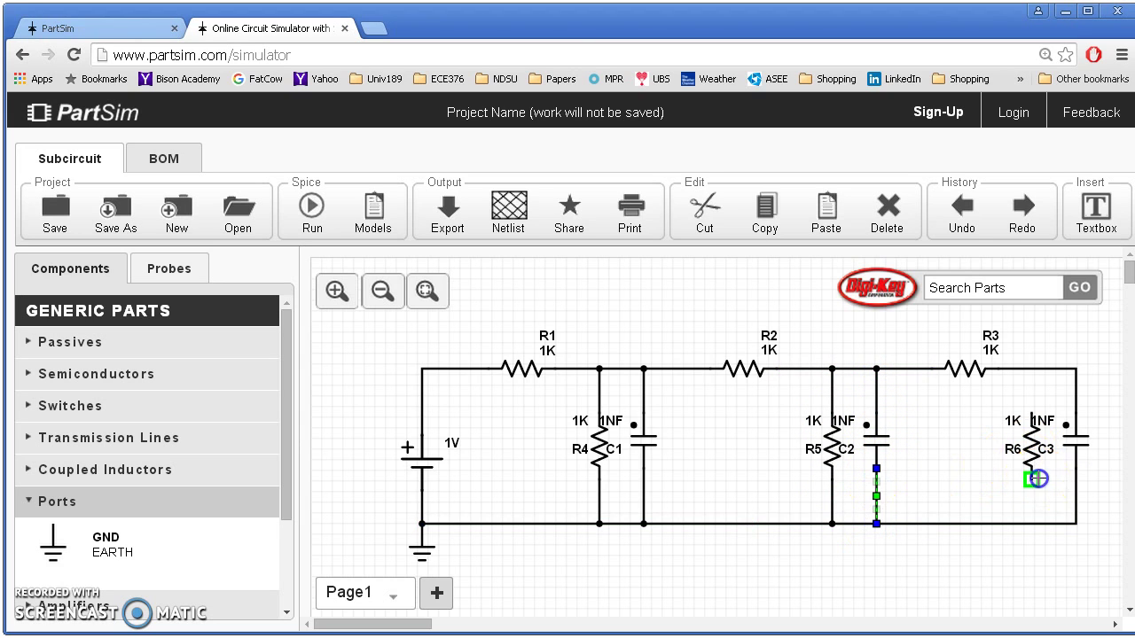
left_click(1030, 524)
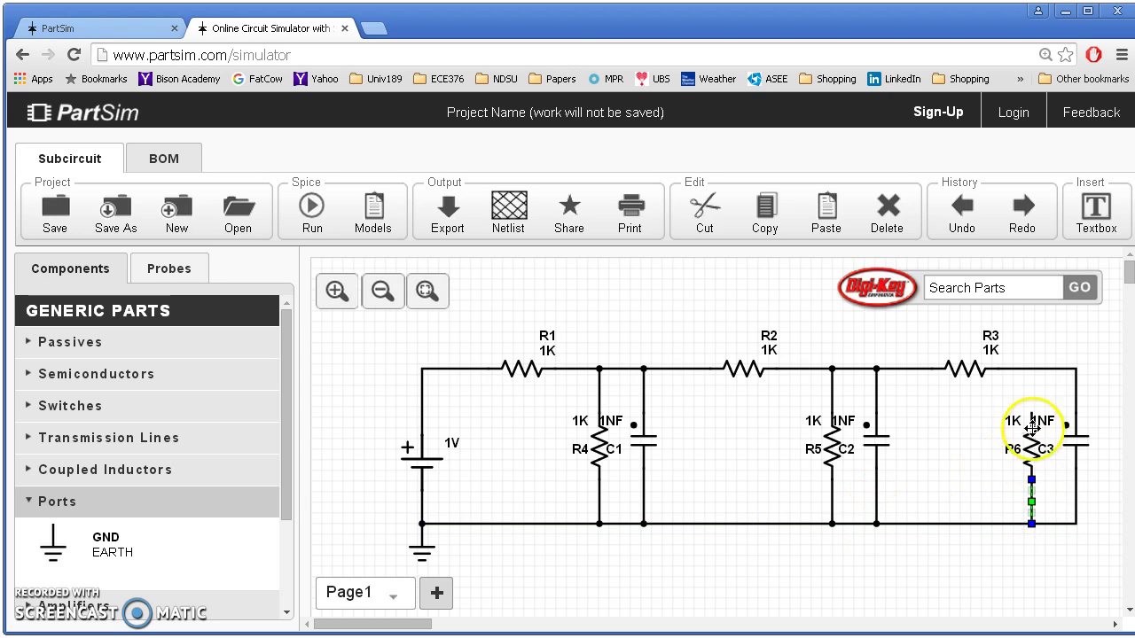
left_click(1033, 418)
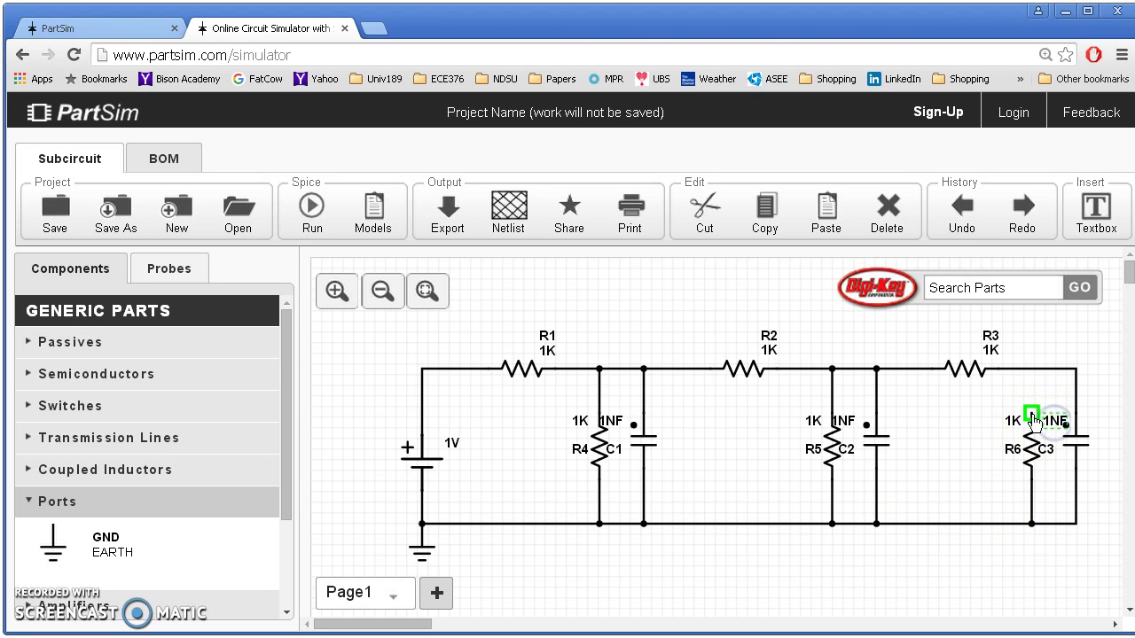
left_click(1031, 369)
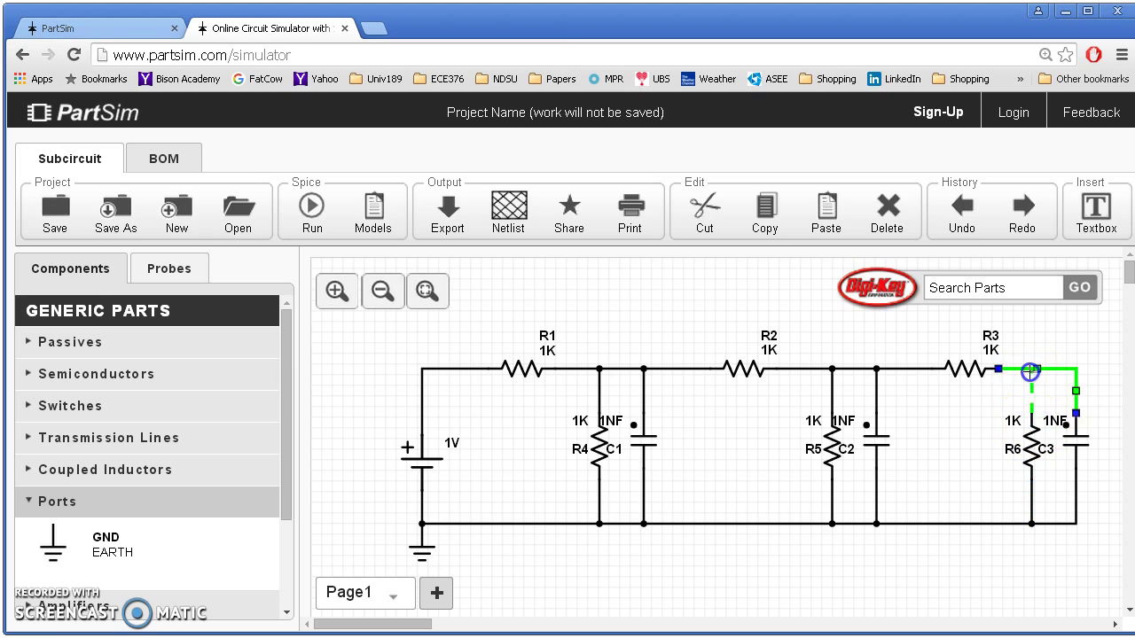
Set the voltage source to 100 V and resistor R1 to 10
double_click(456, 435)
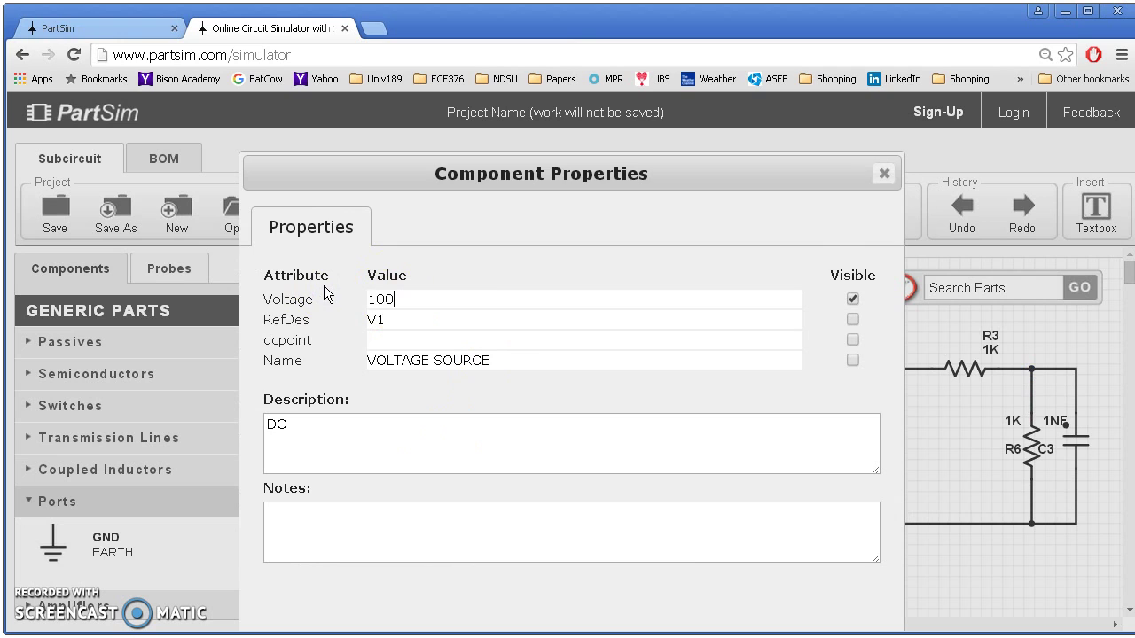
key("Return")
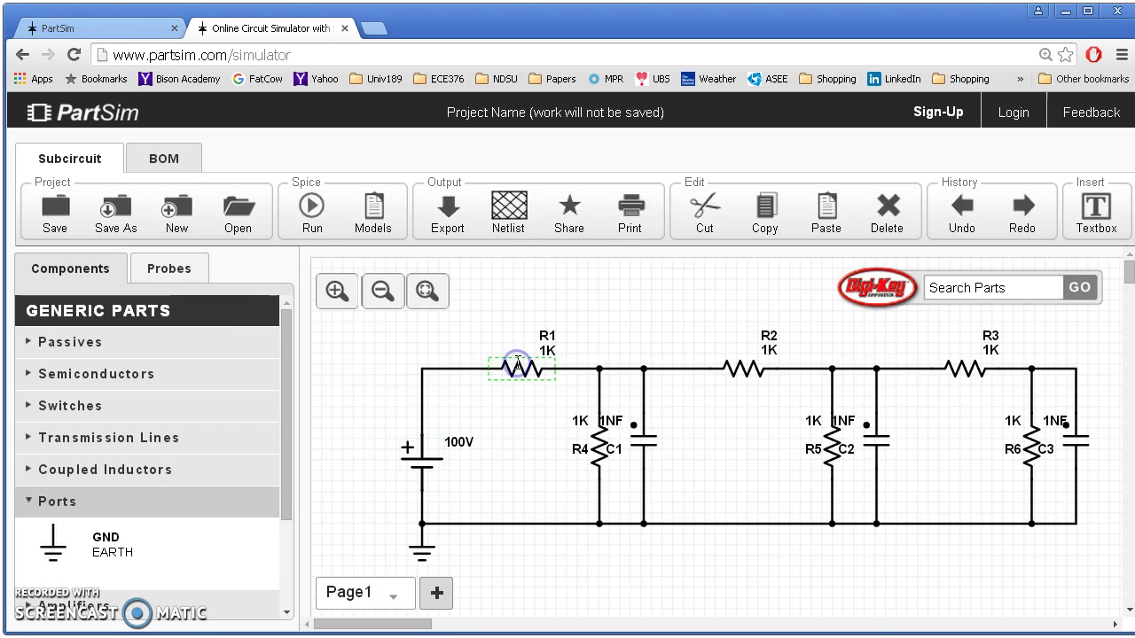
double_click(519, 365)
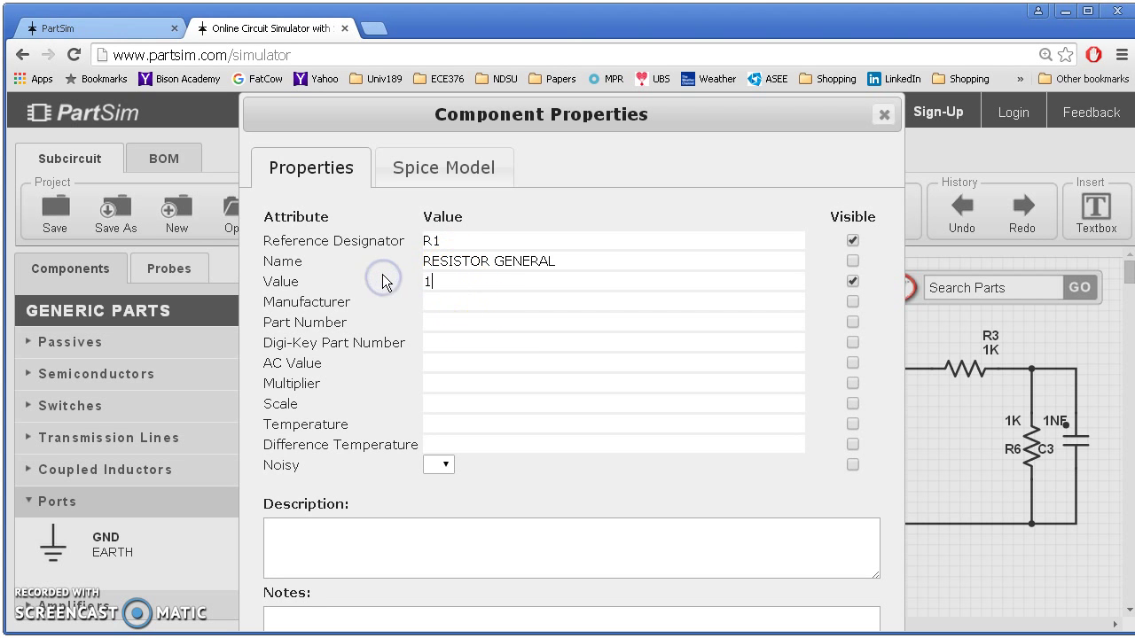
key("Return")
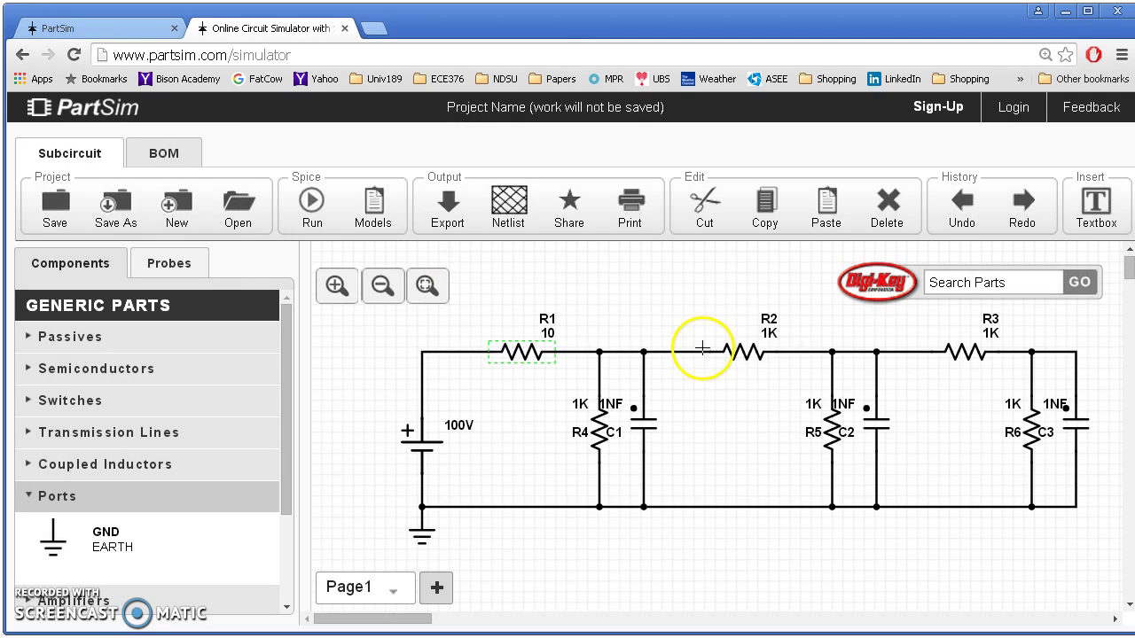
Give R2 a value of 20 and select R3's 1K value to replace with 30
double_click(740, 321)
left_click(455, 281)
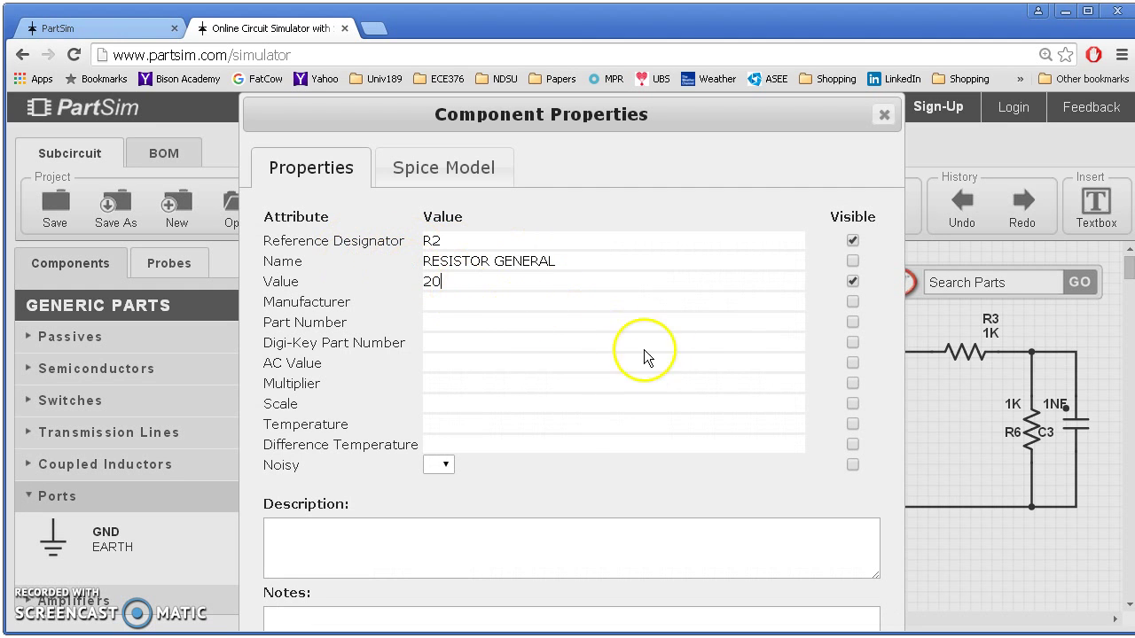
key("Return")
double_click(877, 333)
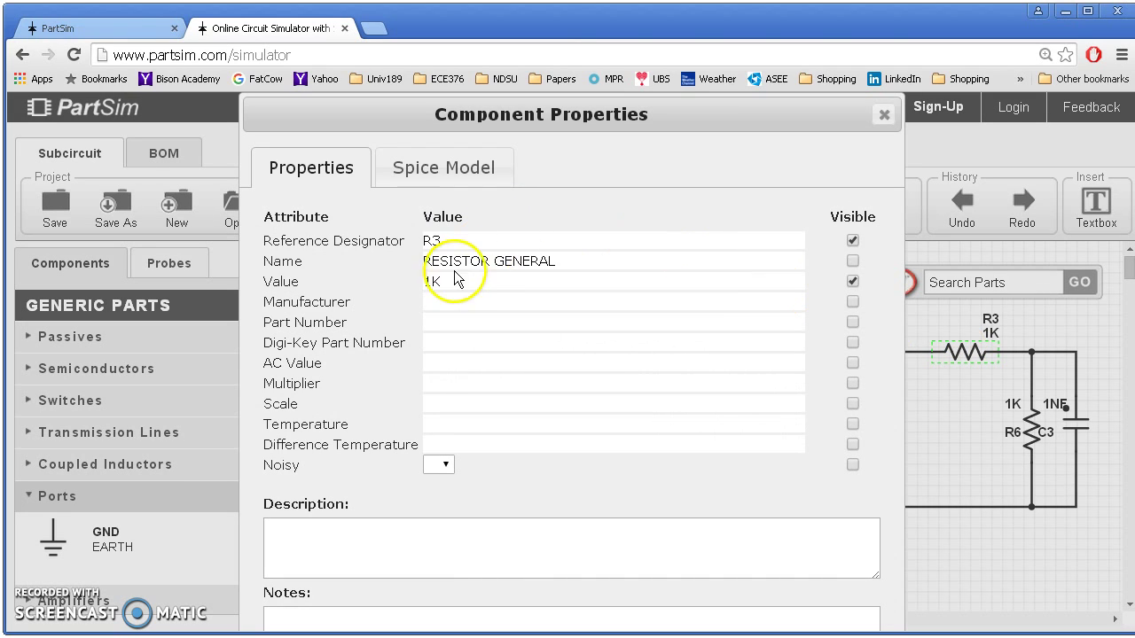
left_click_drag(455, 276, 387, 274)
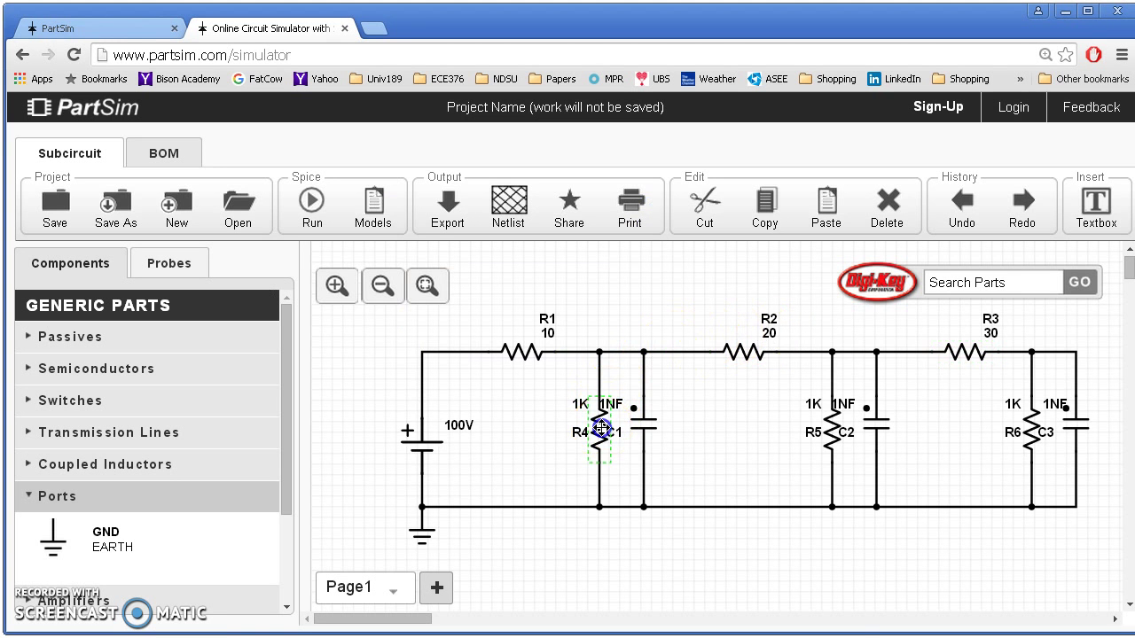
Change resistors R4 and R5 from 1K to 150
double_click(600, 428)
left_click_drag(439, 282, 410, 276)
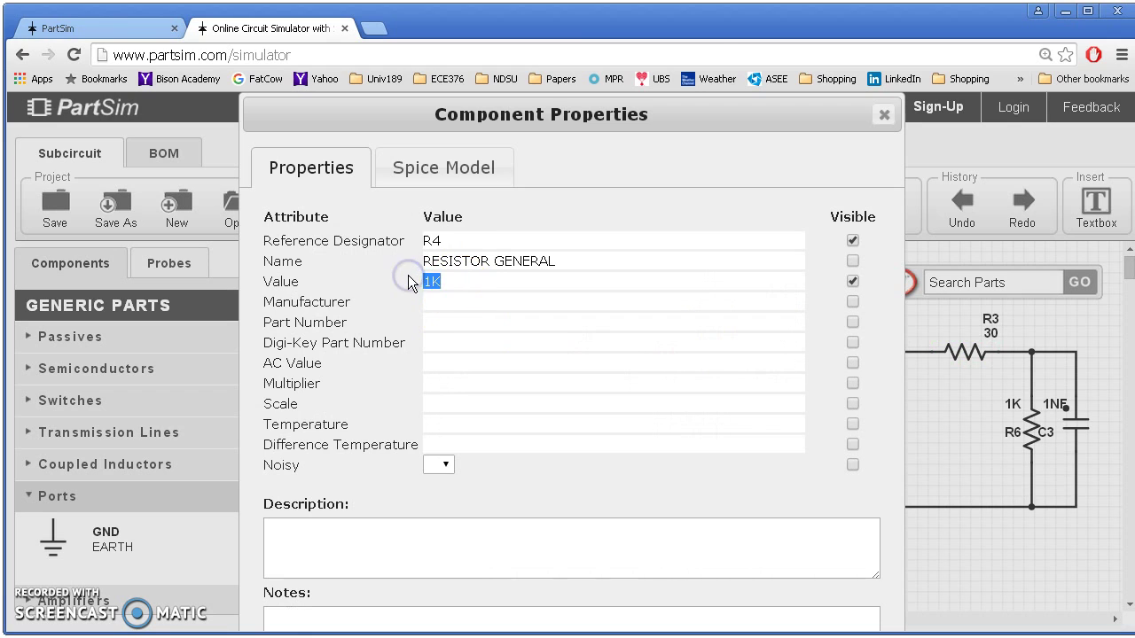
type("150")
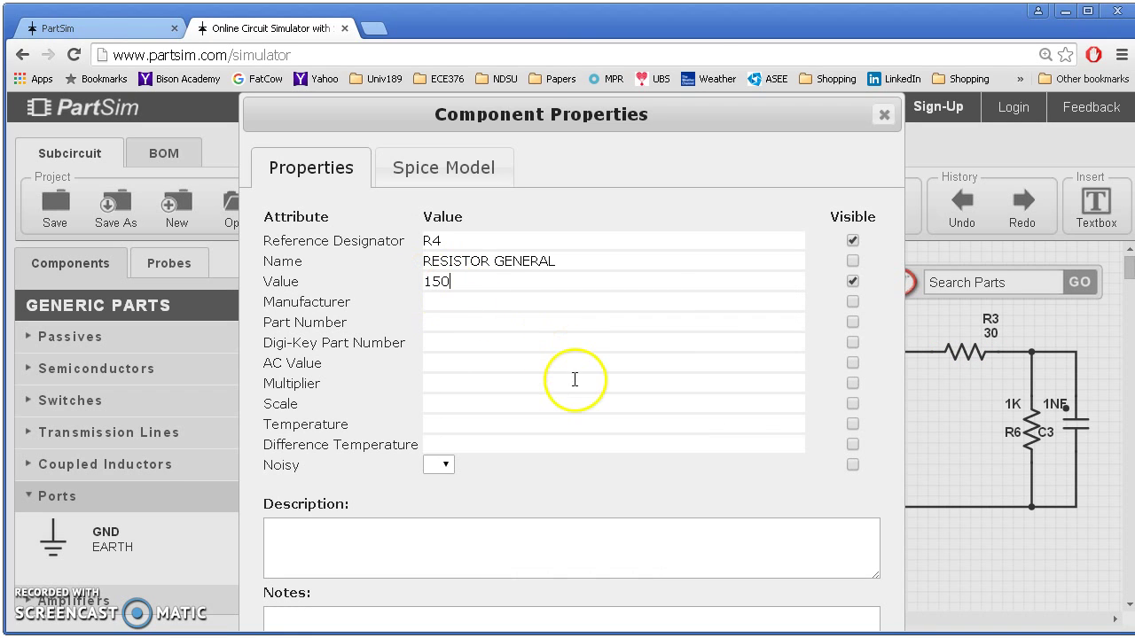
key("Return")
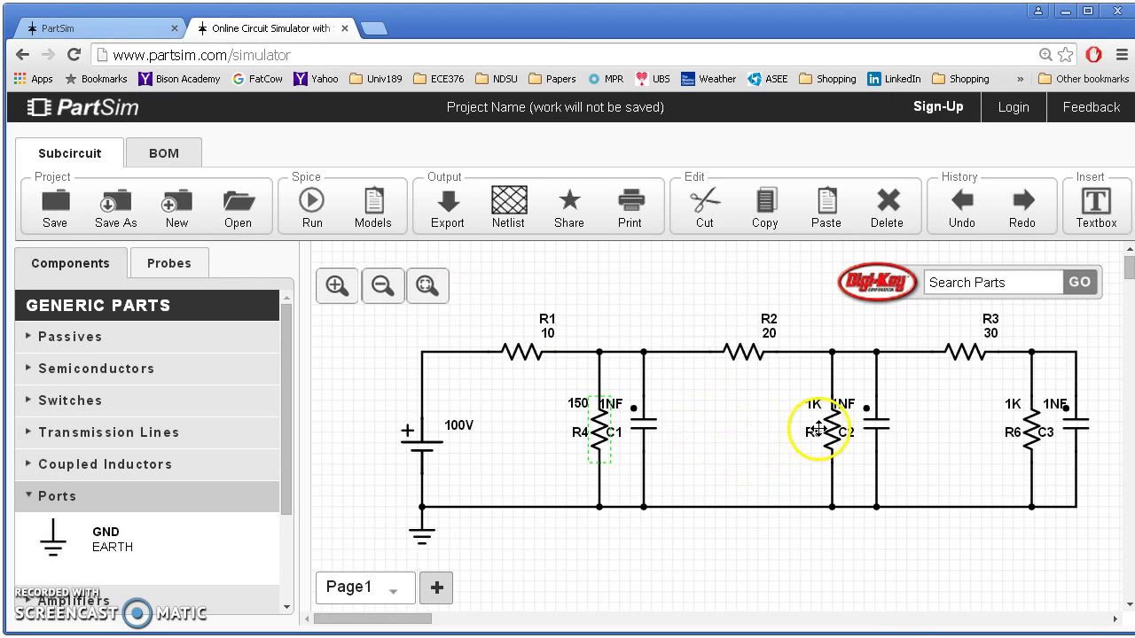
double_click(827, 426)
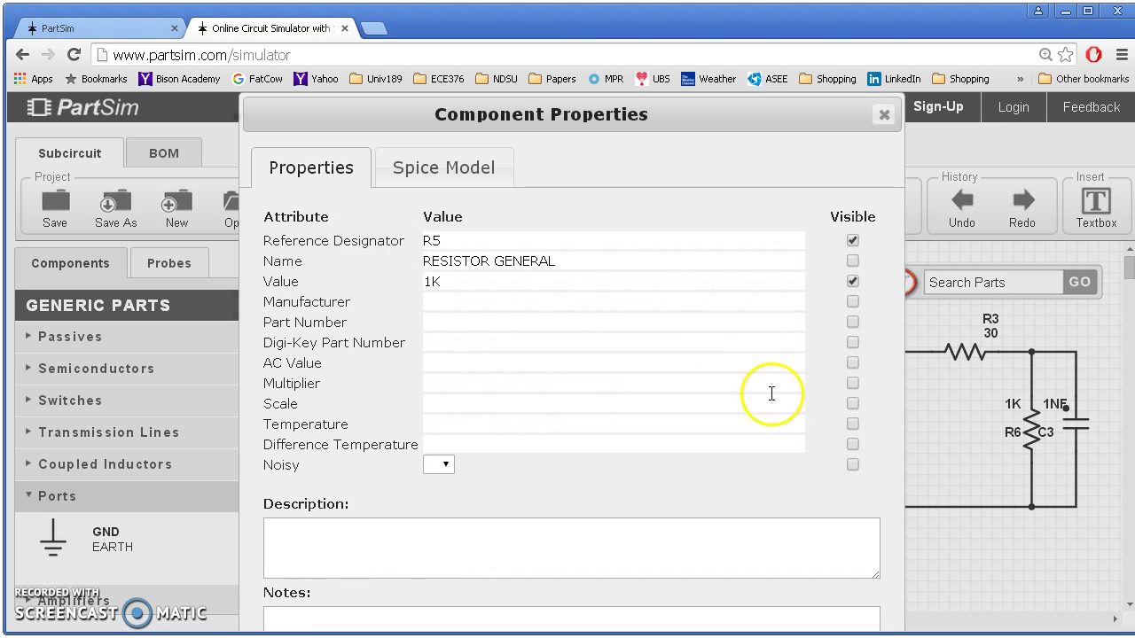
left_click_drag(479, 280, 398, 278)
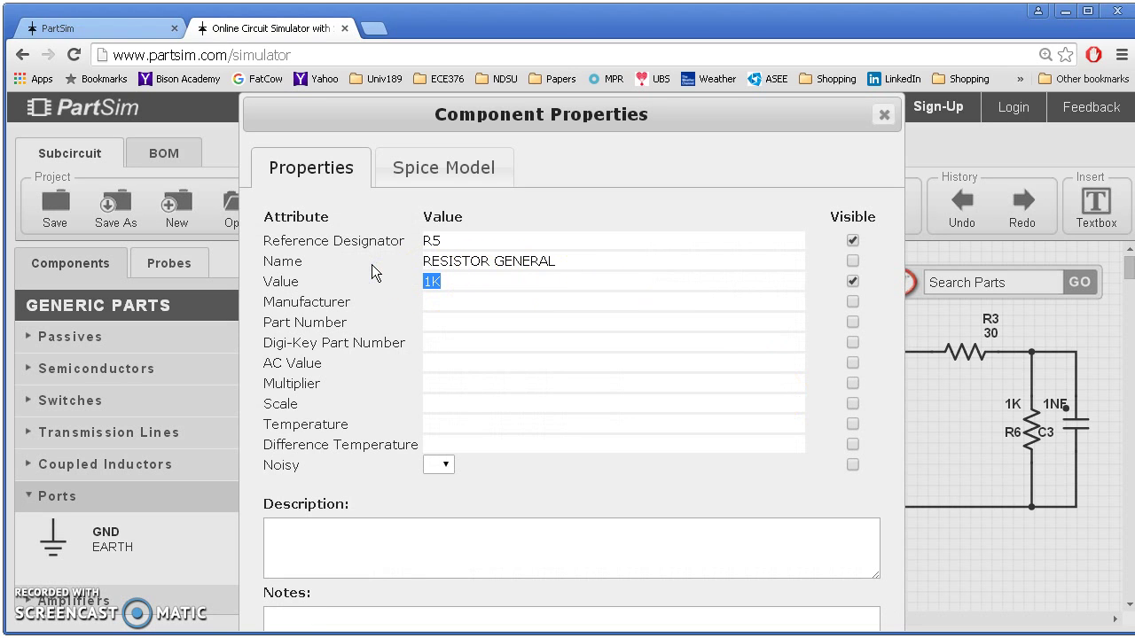
type("150")
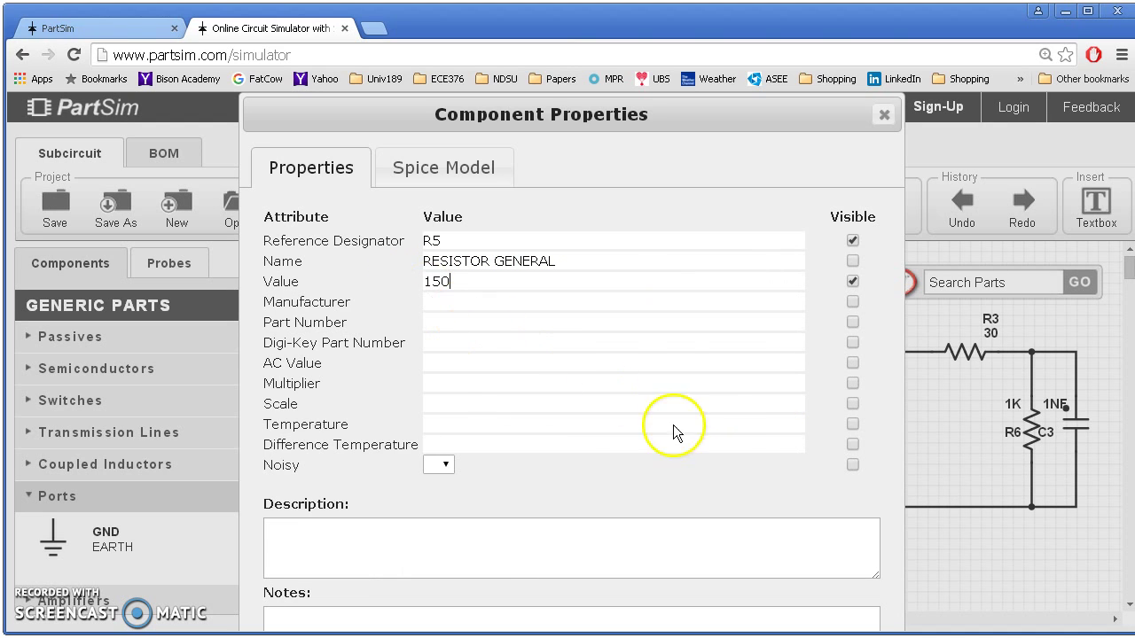
key("Return")
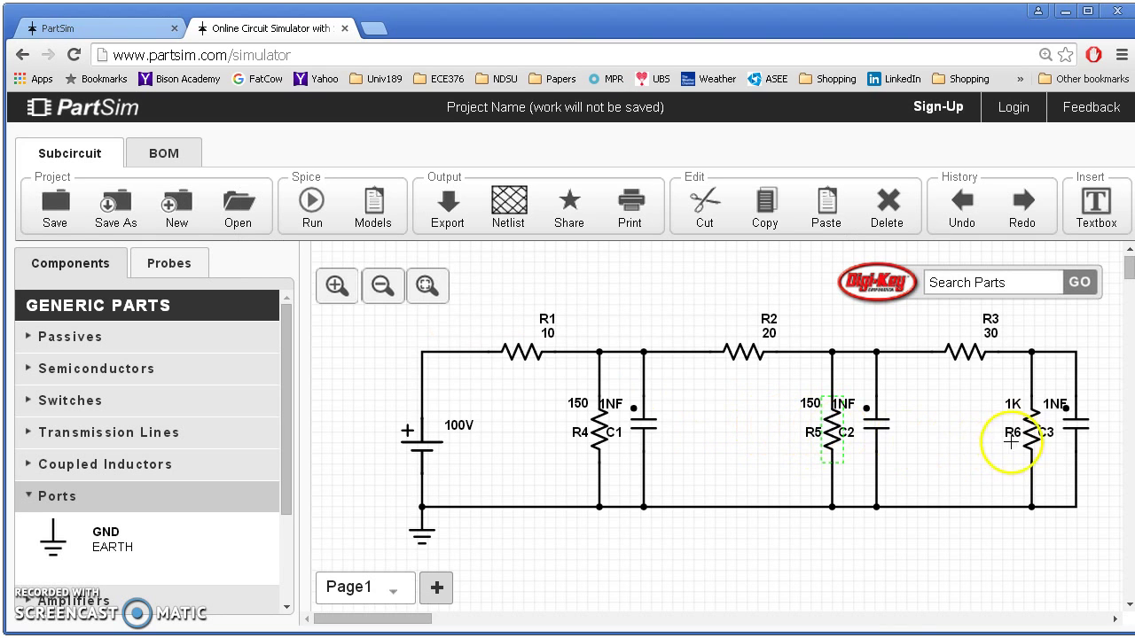
Enter 350 as resistor R6's value
double_click(1033, 429)
left_click(461, 282)
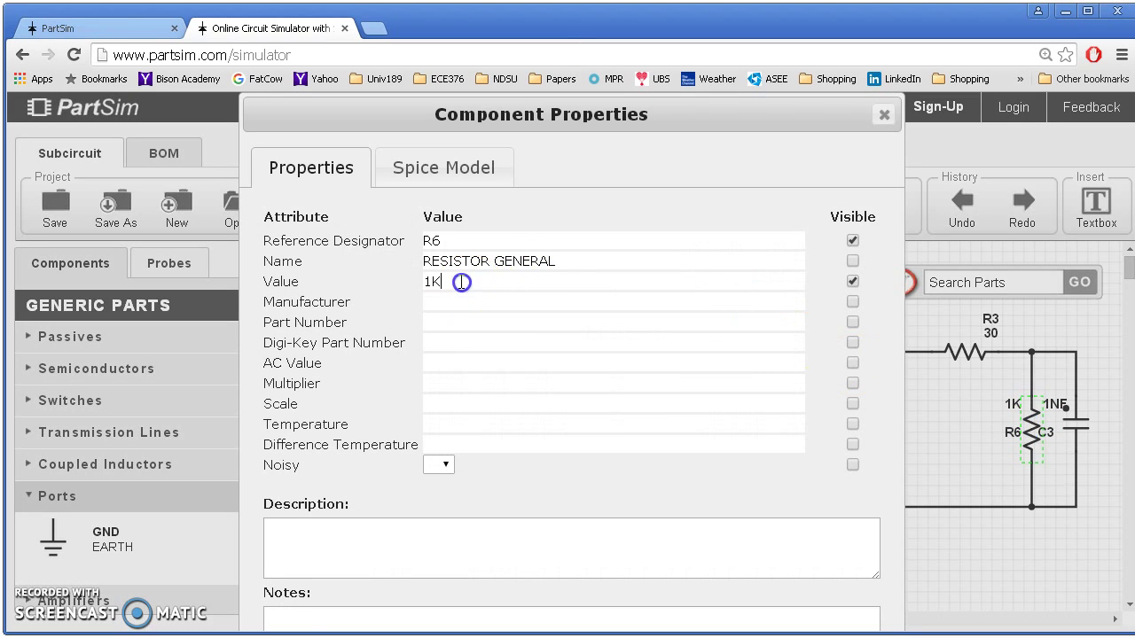
type("350")
left_click(407, 280)
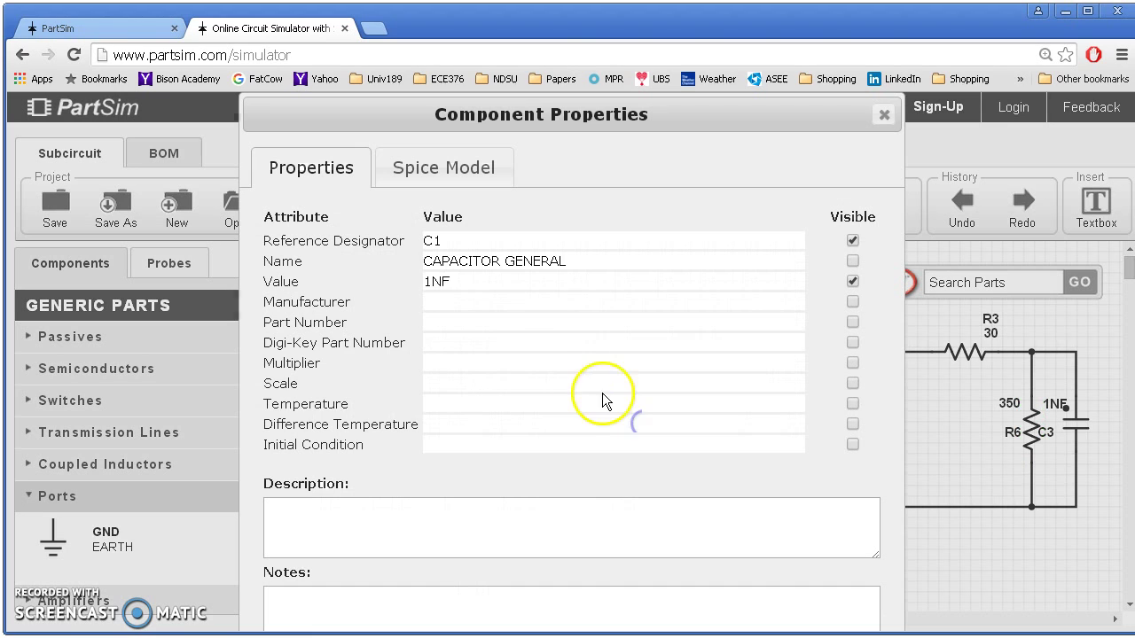
Replace C1's 1NF with 1mF and C2's with 2mF
left_click_drag(494, 282, 407, 279)
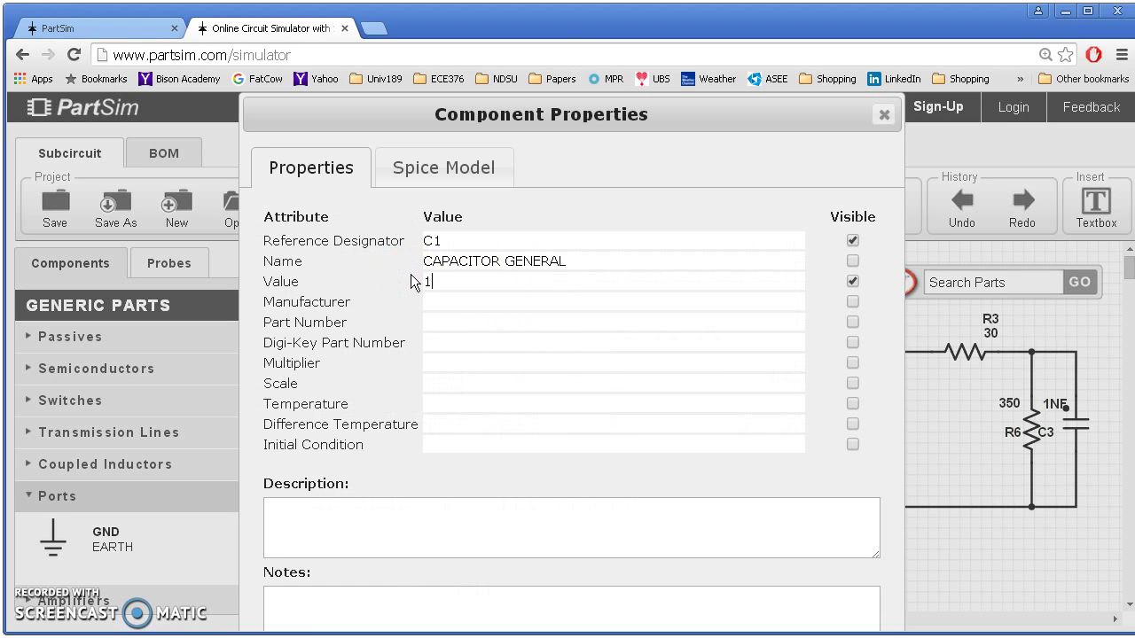
type("1mF")
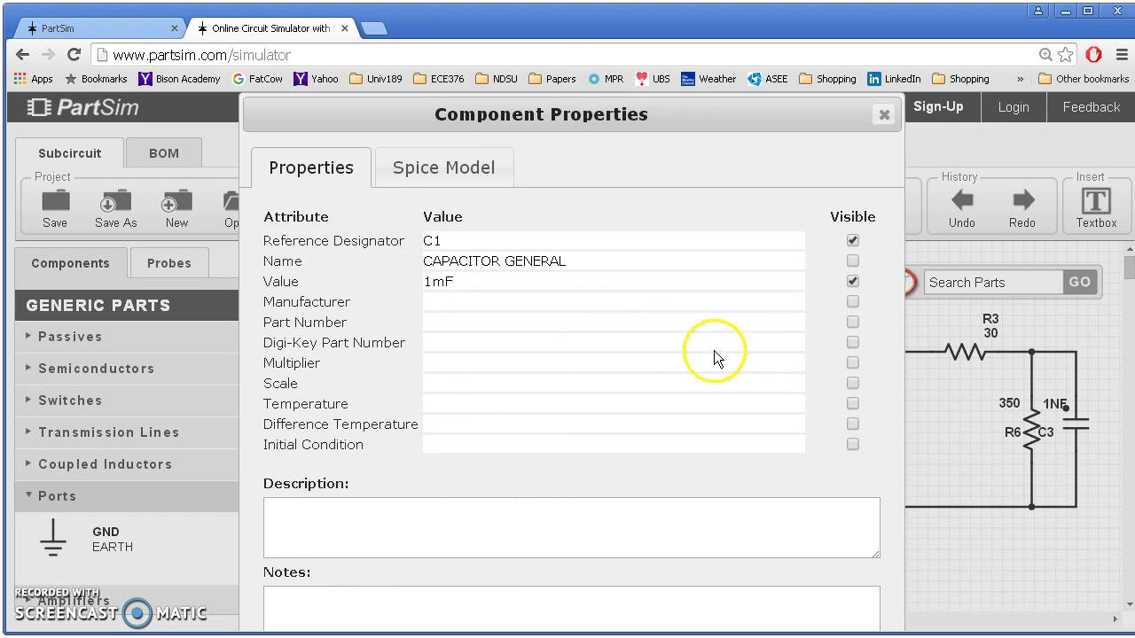
key("Return")
double_click(877, 424)
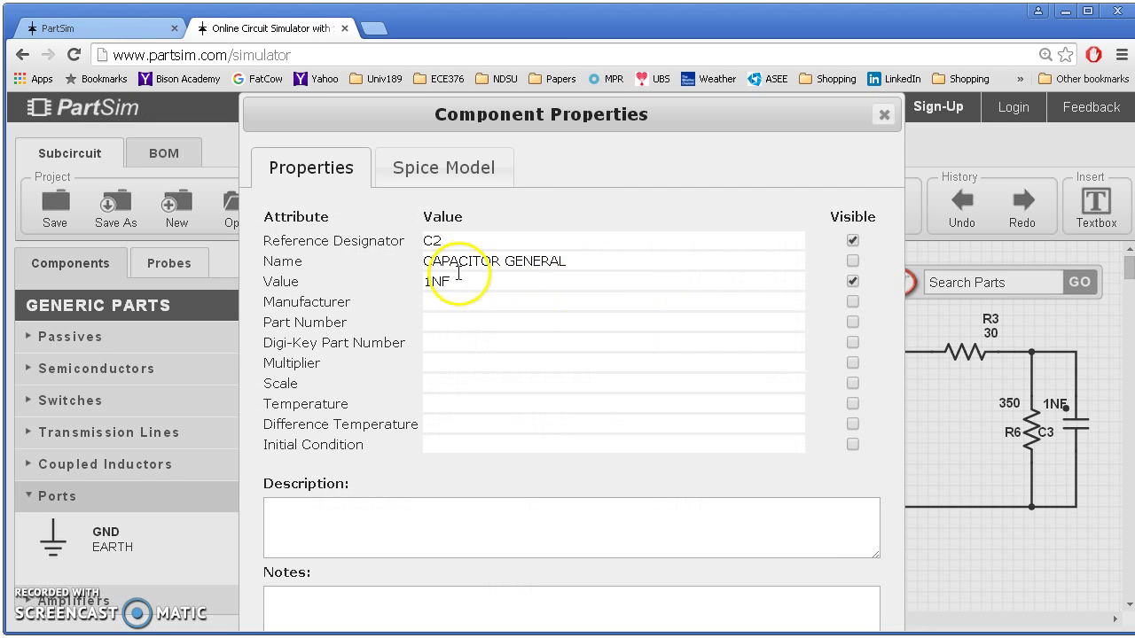
left_click_drag(464, 280, 404, 280)
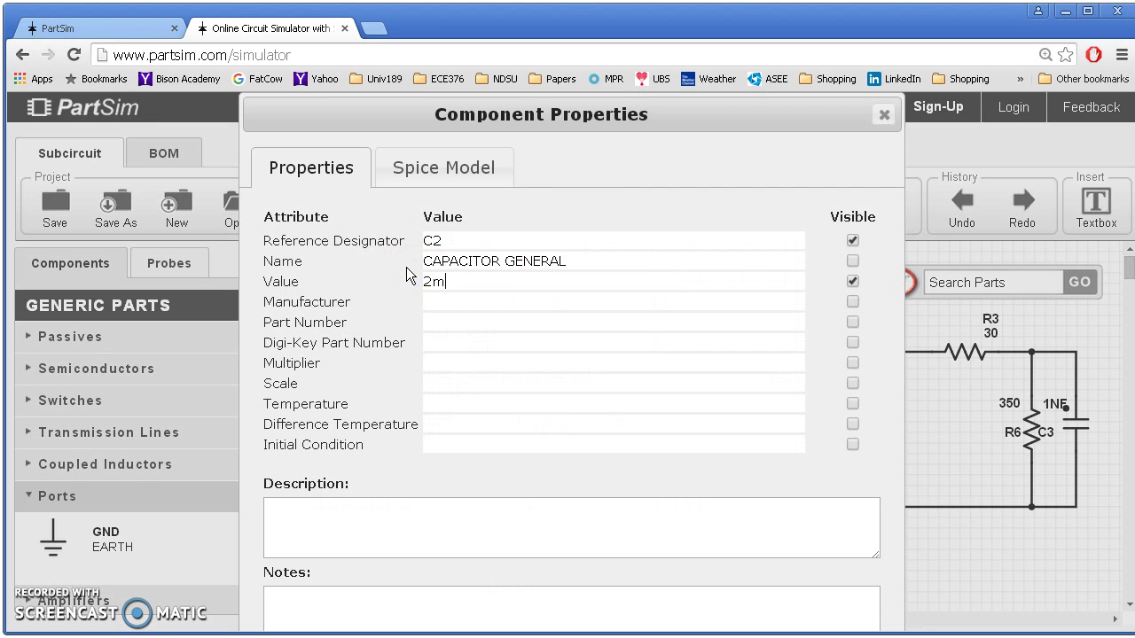
key("Return")
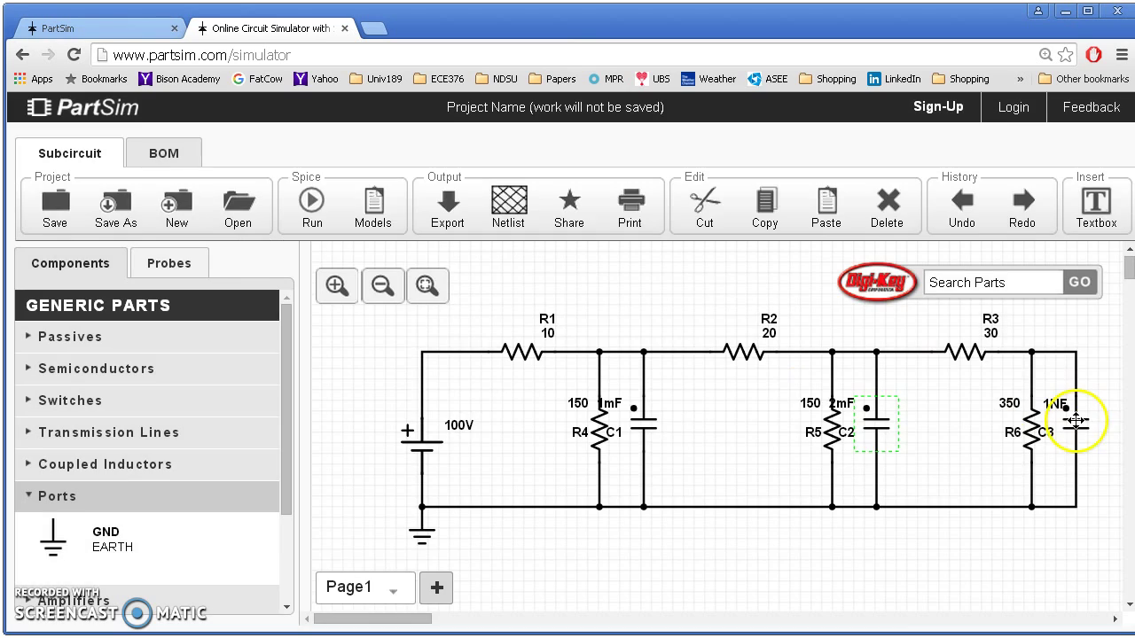
Set C3 to 3mF and start the DC bias simulation from the setup dialog
left_click(1075, 422)
double_click(1074, 422)
left_click_drag(506, 280, 404, 275)
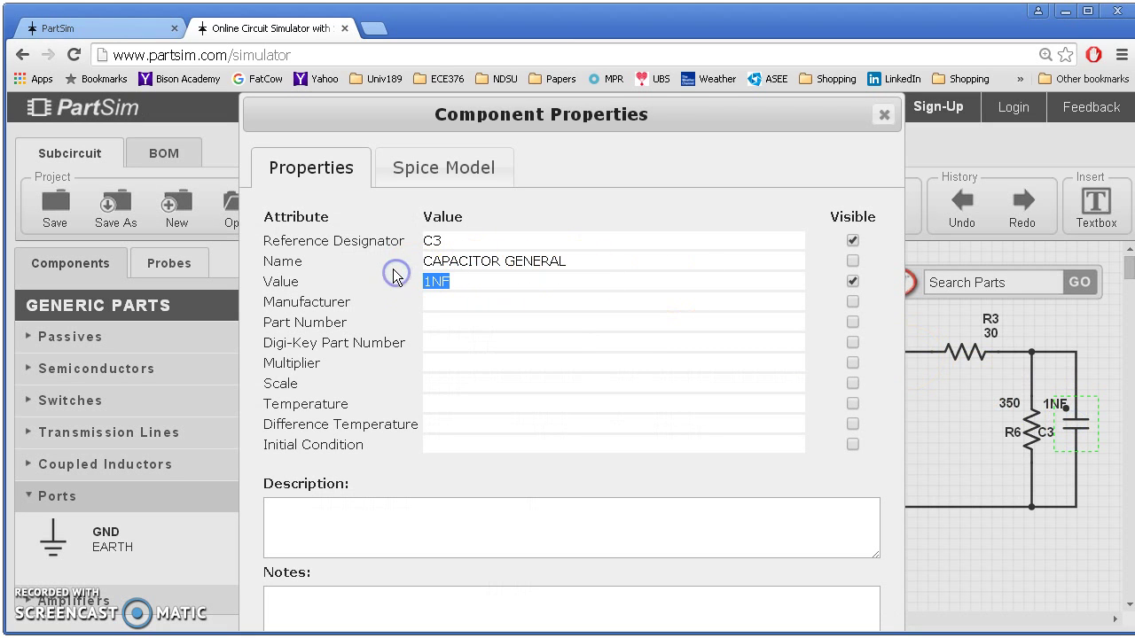
type("3mF")
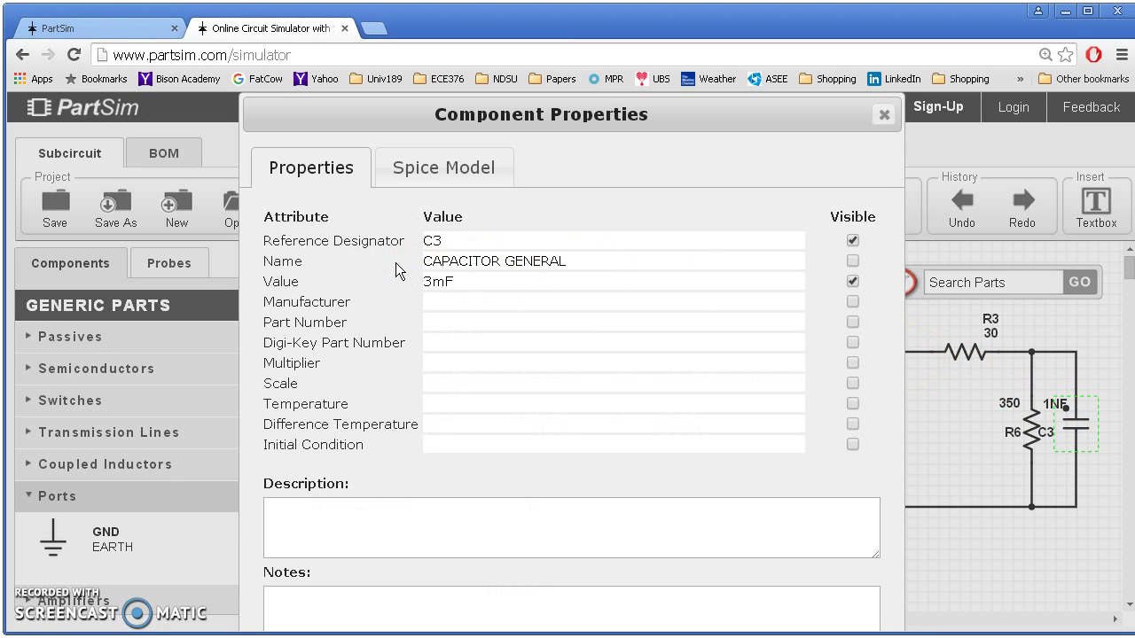
key("Return")
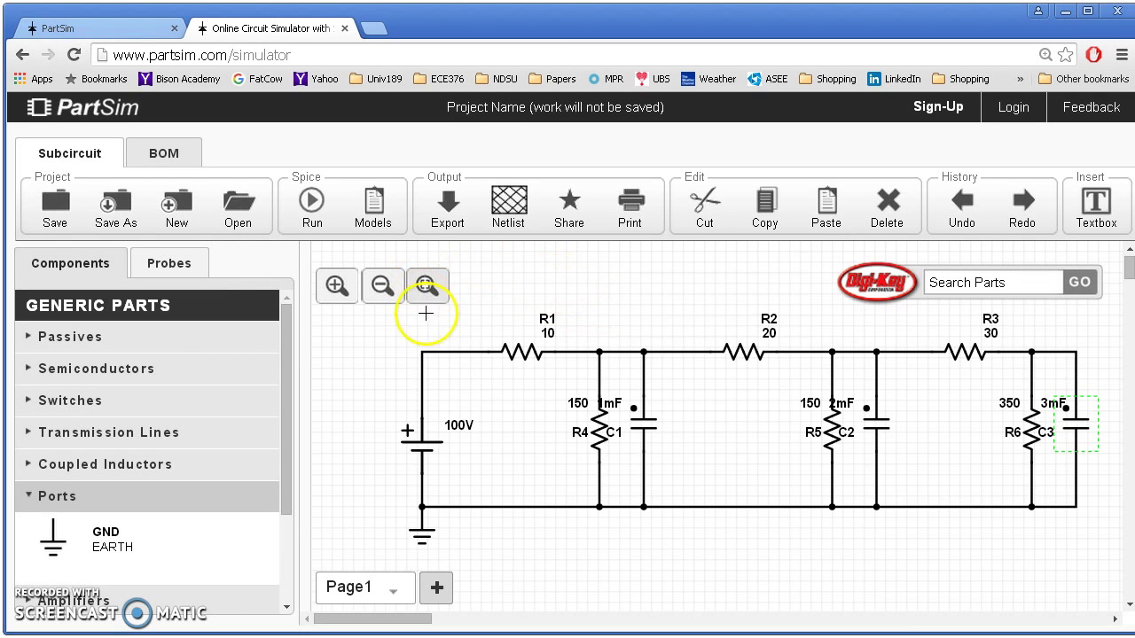
left_click(300, 209)
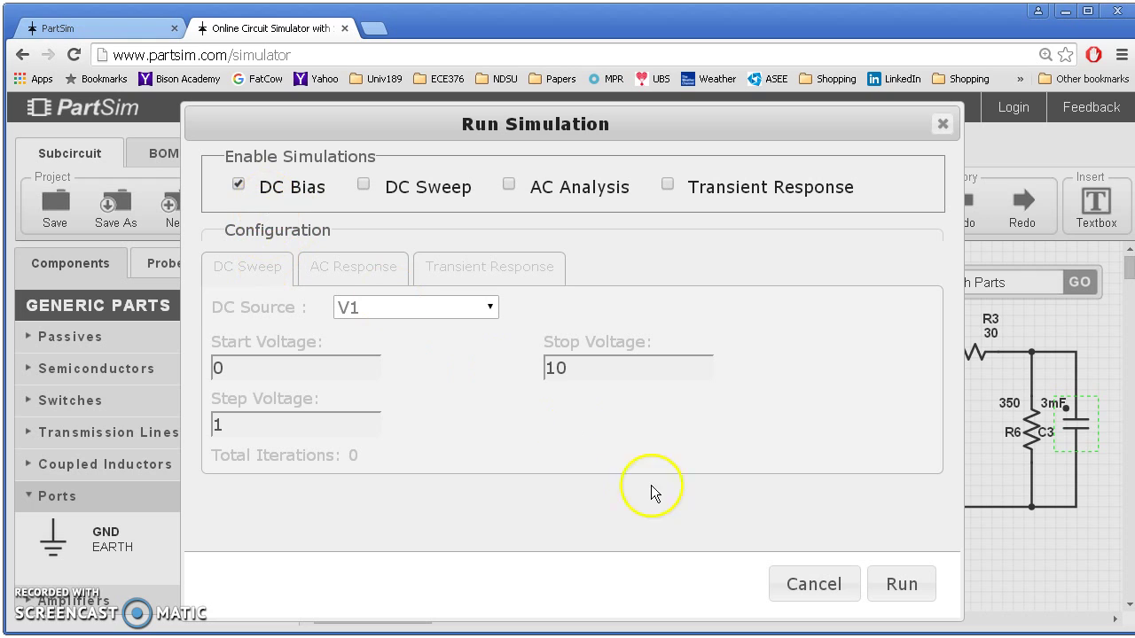
left_click(900, 583)
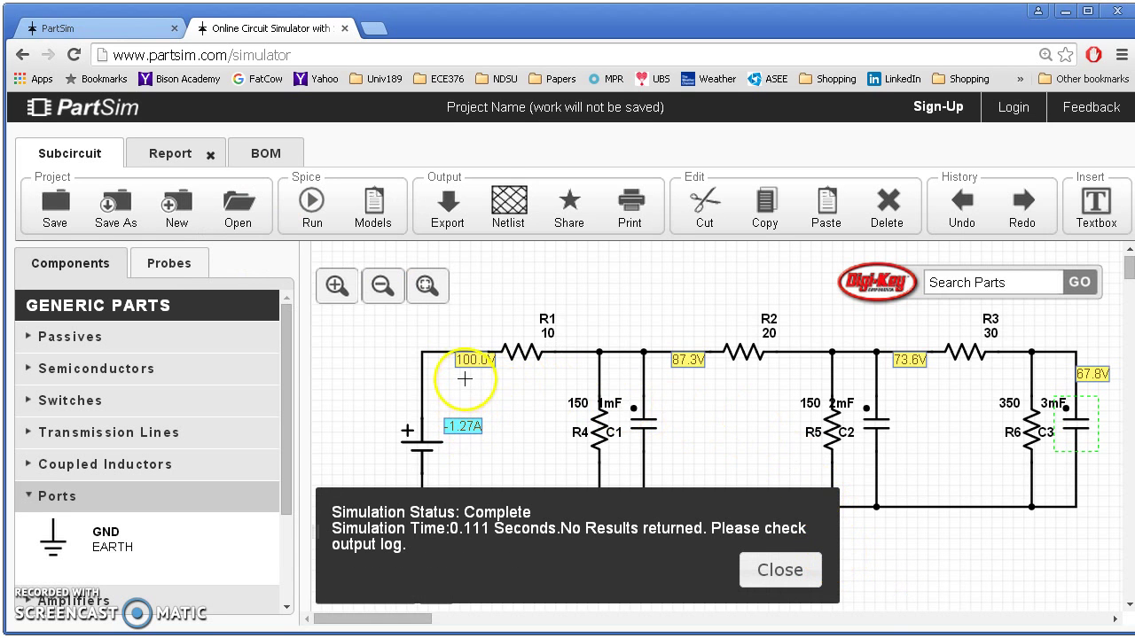
Close the Simulation Status message to reveal node voltages 100.0V, 87.3V, 73.6V, 67.8V
left_click(779, 564)
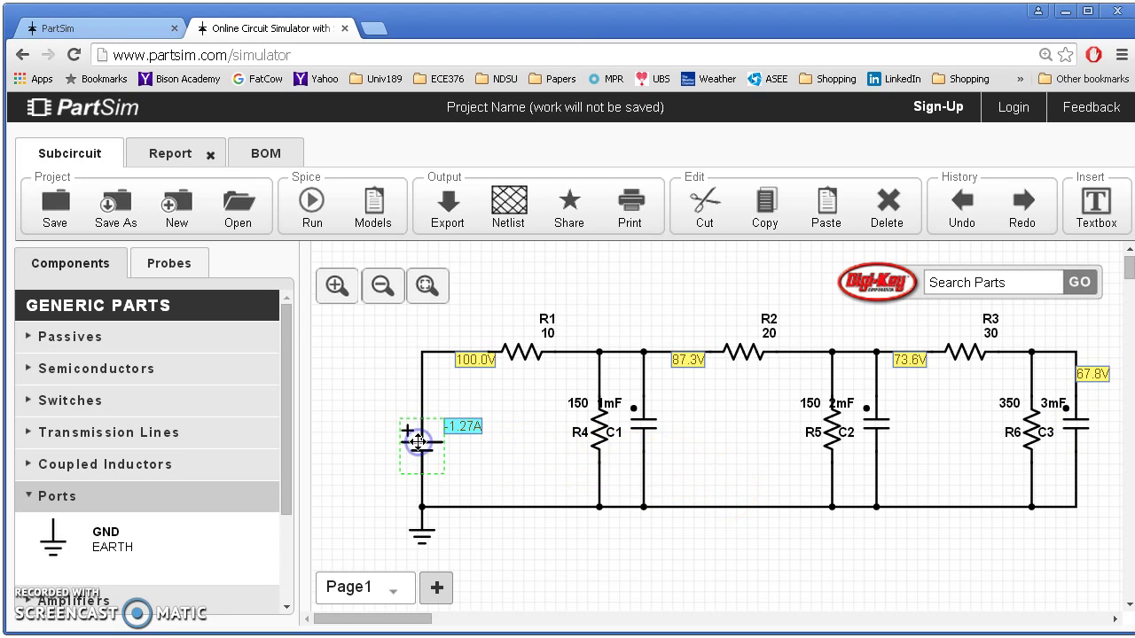
Delete the 100V DC battery and place an AC voltage source in its spot
key("Delete")
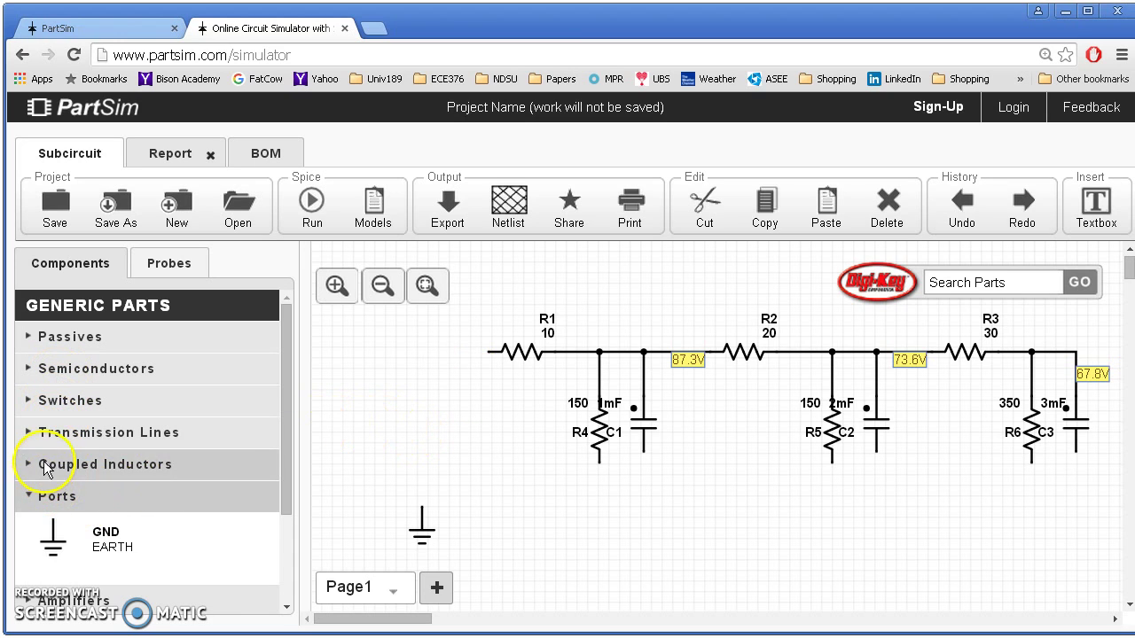
left_click(26, 496)
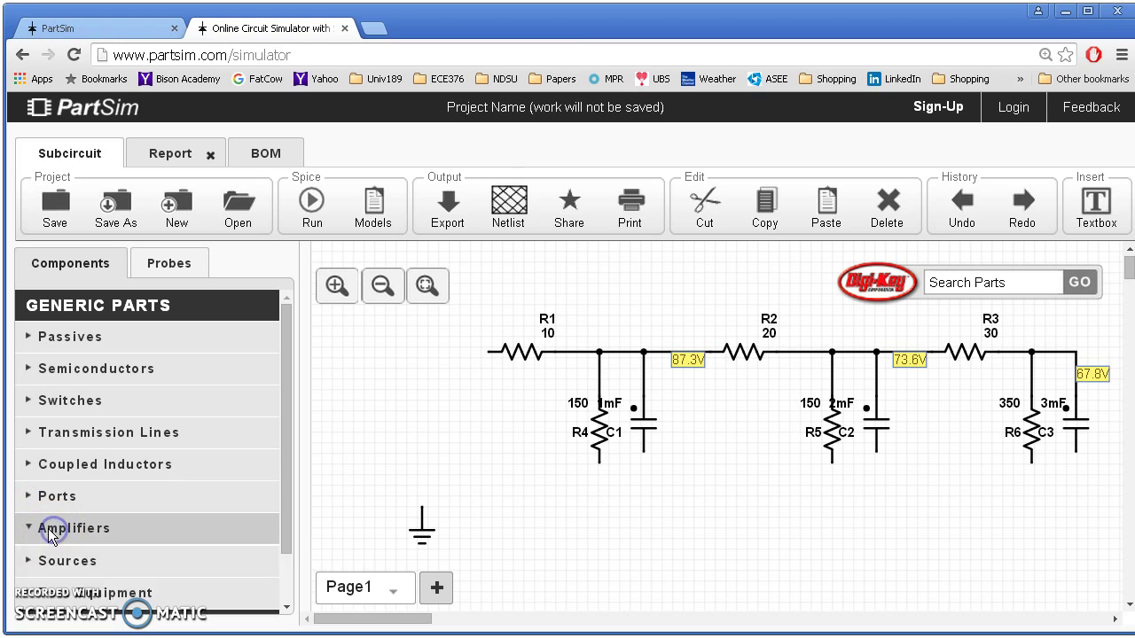
left_click(27, 528)
left_click(31, 528)
scroll(73, 530, "down", 1)
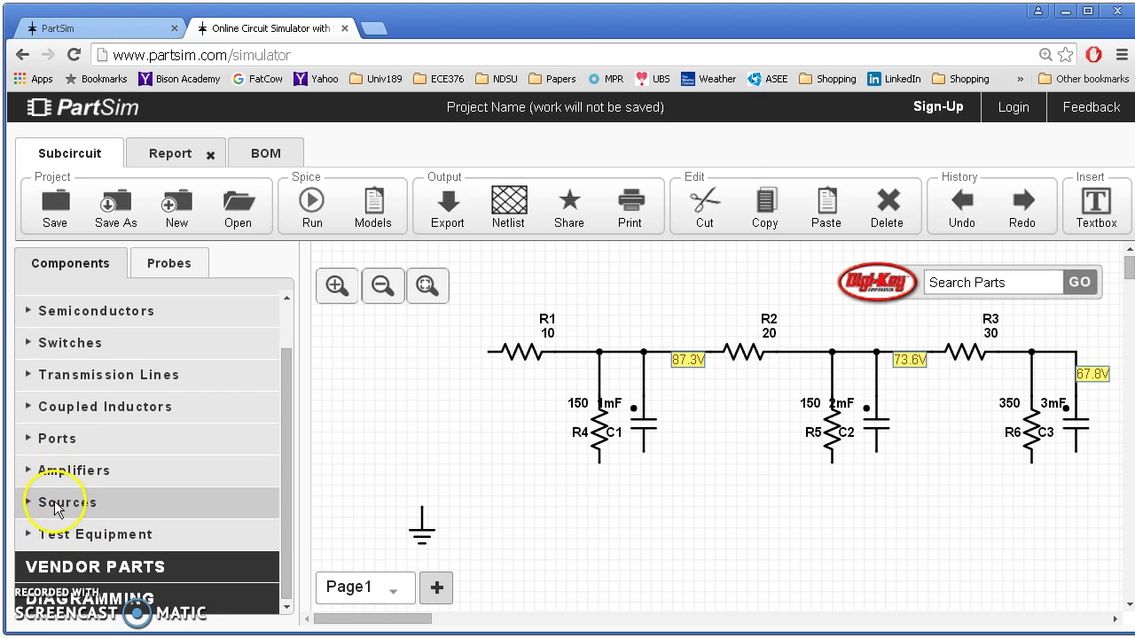
left_click(35, 502)
left_click_drag(266, 492, 488, 352)
Wire the AC source and the bottoms of C3, R4, C1, R5, C2, R6 to ground
left_click_drag(422, 450, 422, 509)
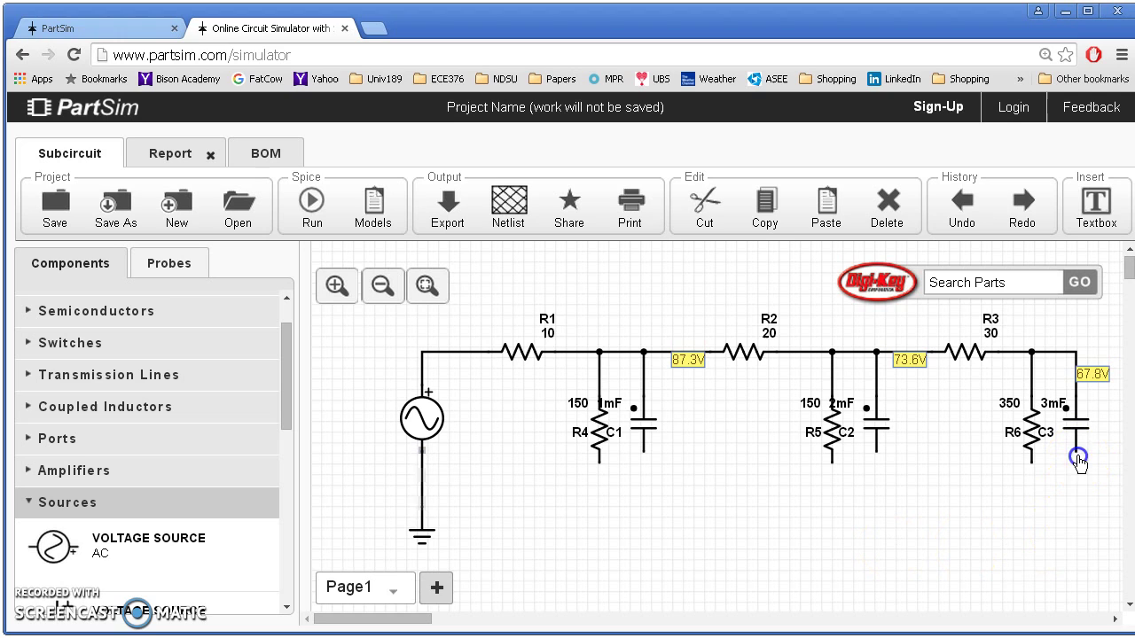
left_click_drag(1078, 491, 422, 495)
left_click_drag(600, 461, 599, 496)
left_click_drag(644, 462, 643, 495)
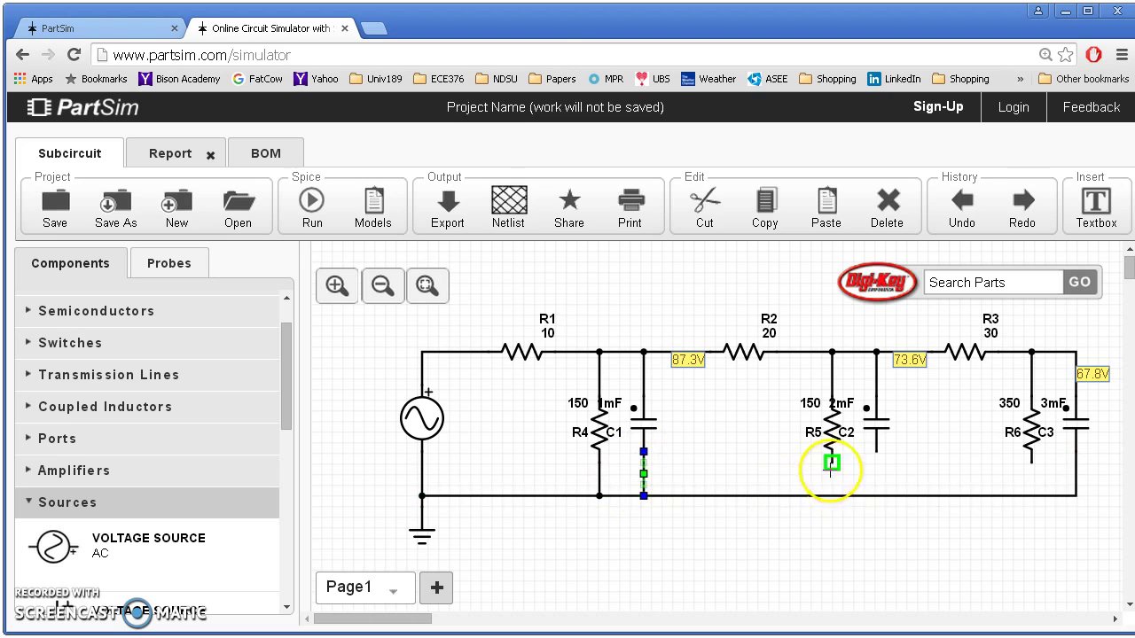
left_click_drag(834, 470, 831, 496)
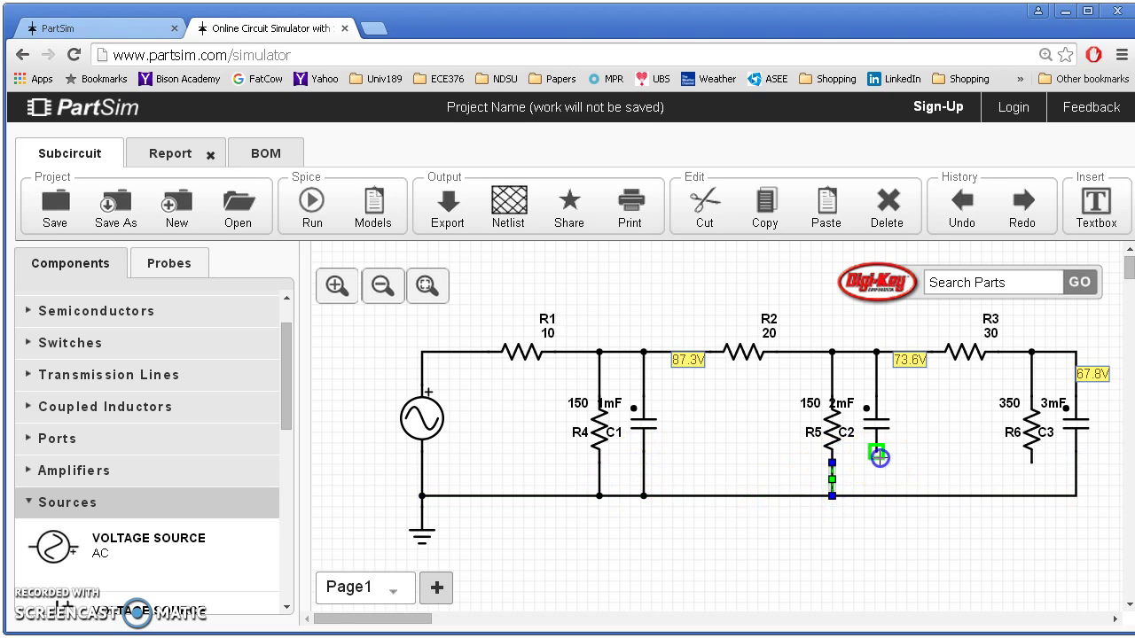
left_click_drag(878, 455, 876, 496)
left_click_drag(1031, 464, 1033, 498)
key("alt+Tab")
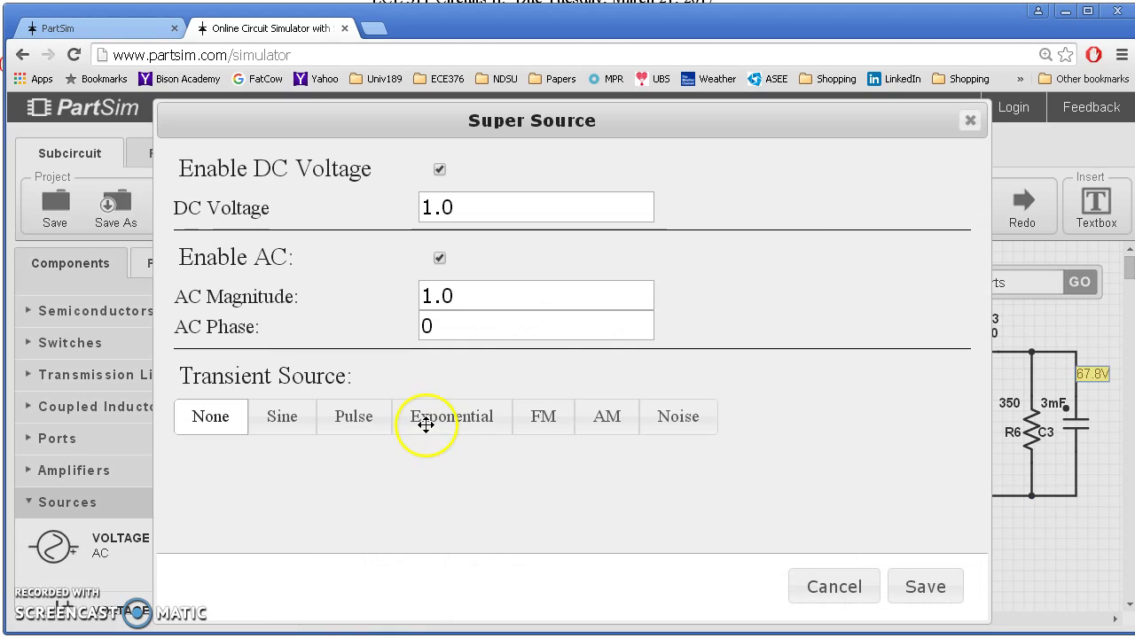
Disable DC and AC, and set a sine transient with offset 0, amplitude 100, frequency 0.6366 Hz
left_click(439, 170)
left_click(439, 258)
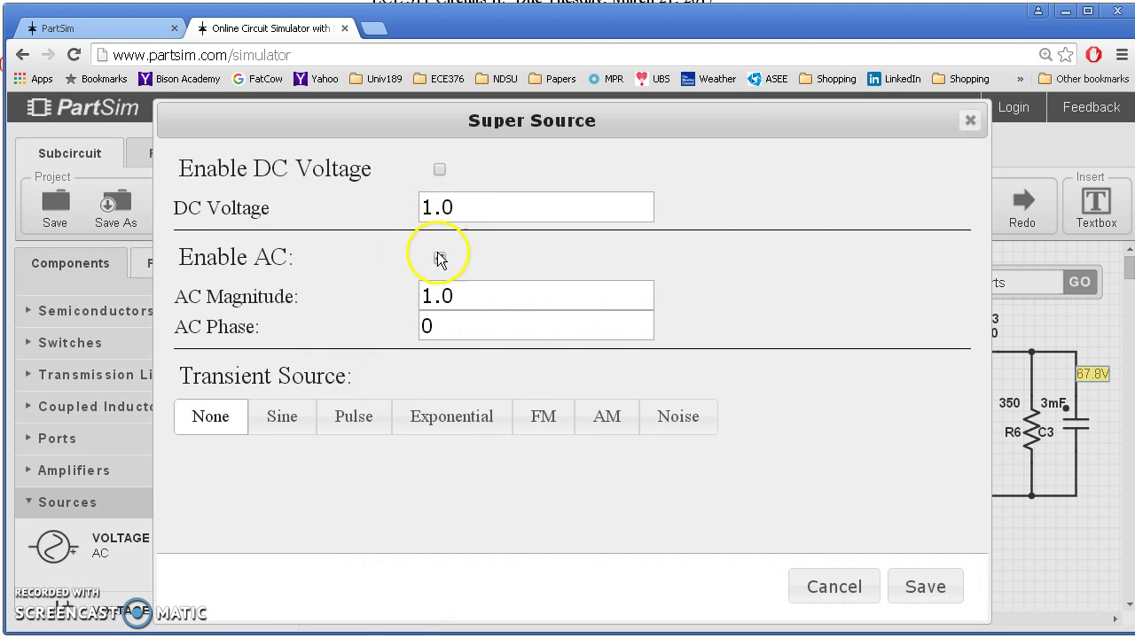
left_click(282, 419)
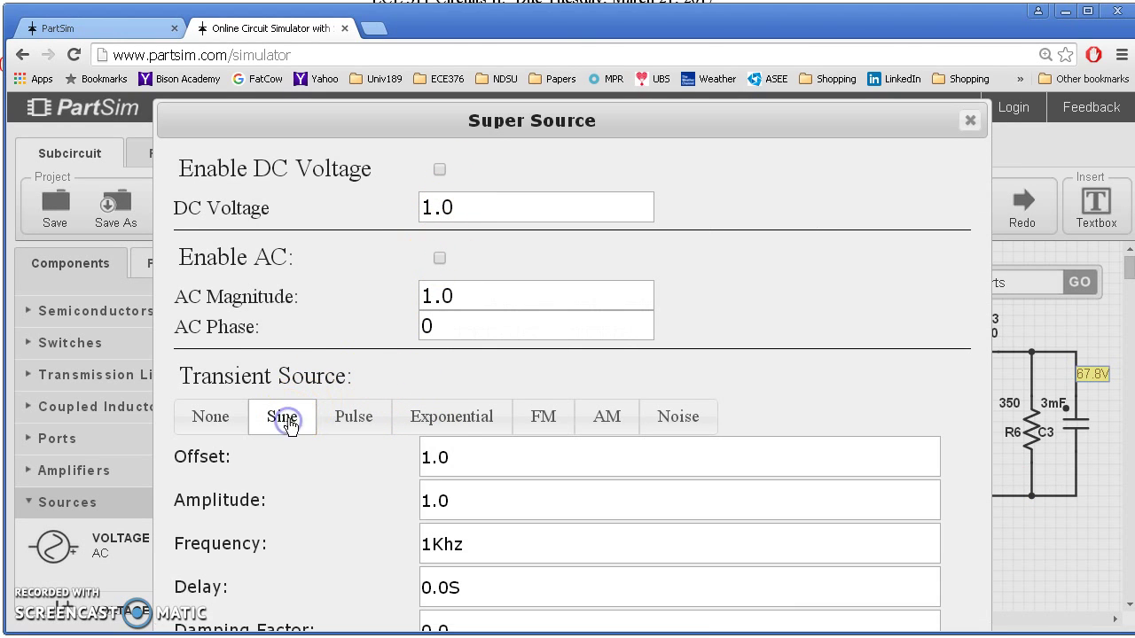
left_click_drag(464, 459, 377, 454)
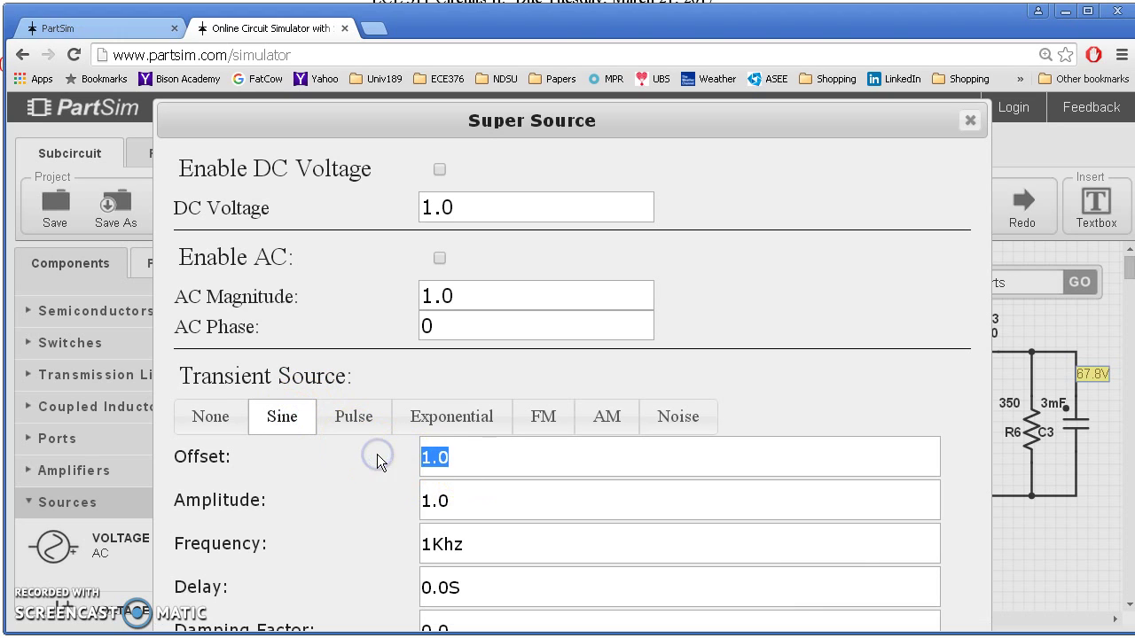
type("0")
left_click_drag(458, 502, 377, 503)
type("1")
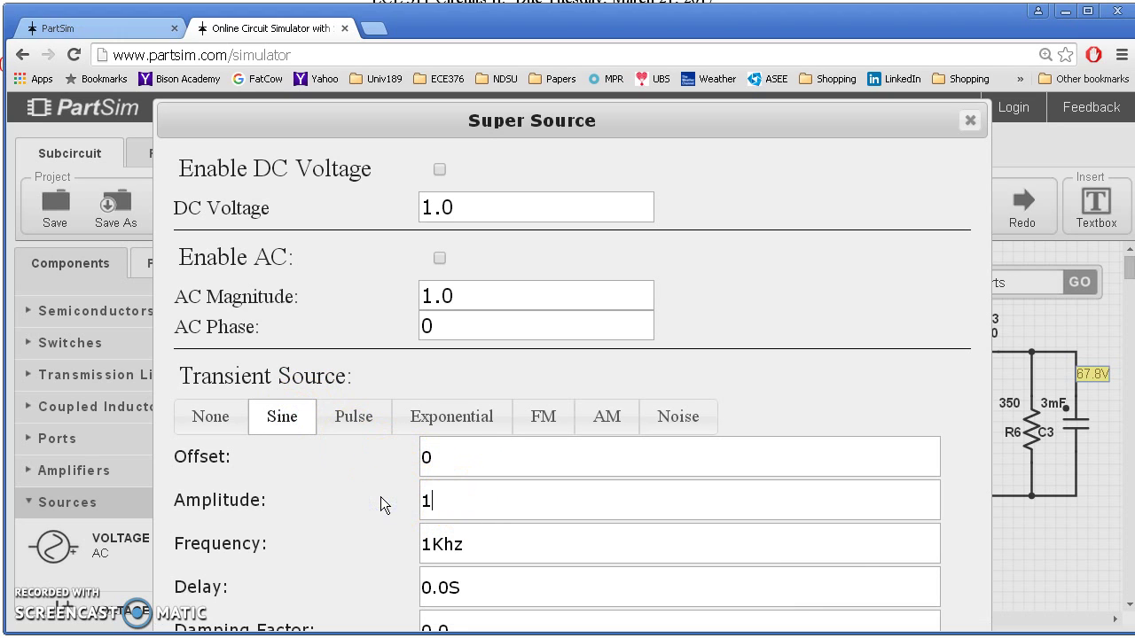
type("00")
left_click_drag(481, 550, 394, 551)
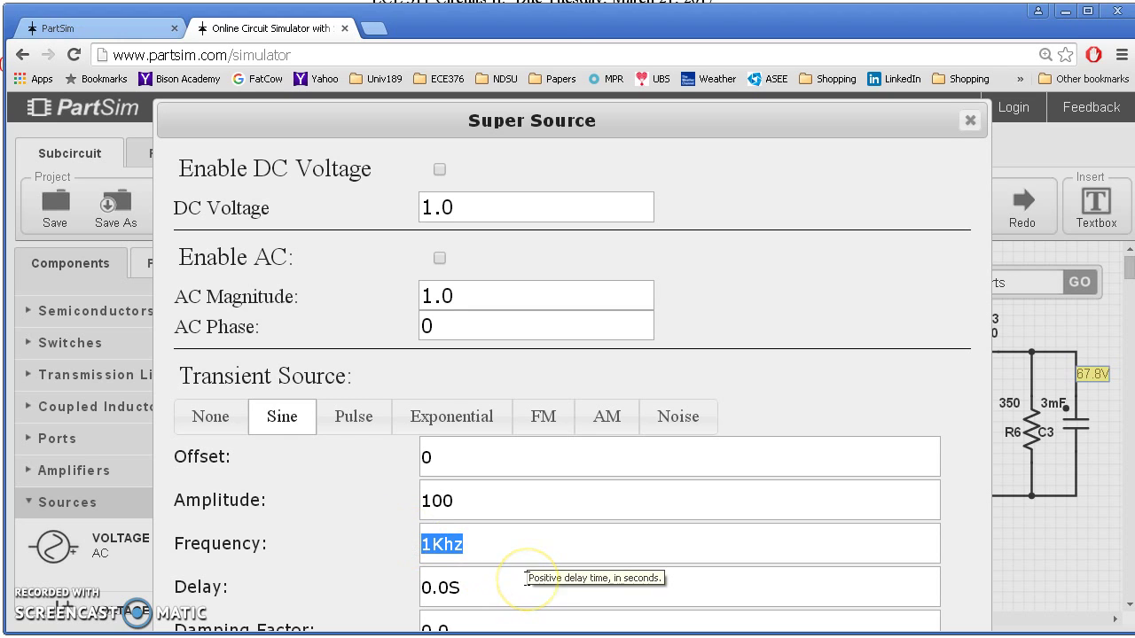
type("0.6366Hz")
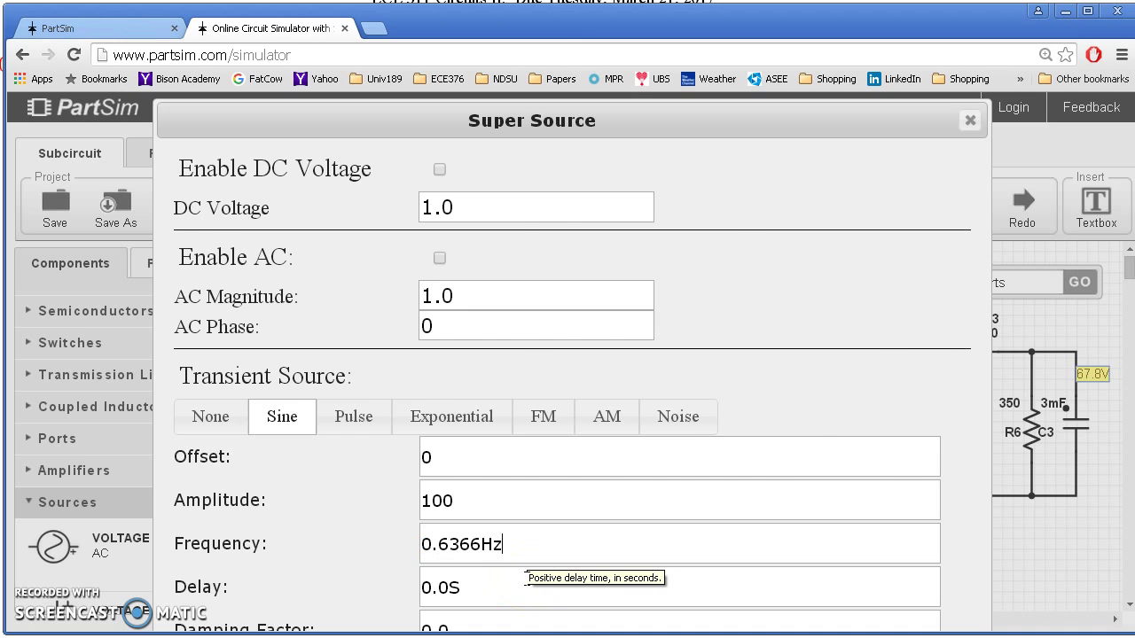
key("Return")
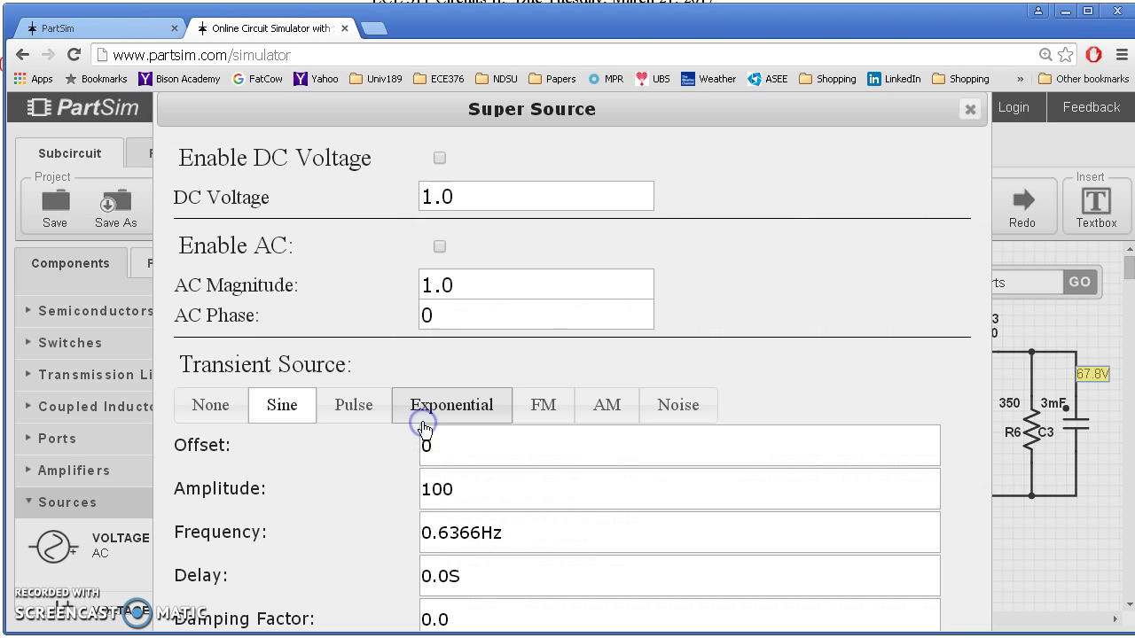
Verify the source's sine settings unchanged, then drag the SINE label below the source symbol
double_click(422, 417)
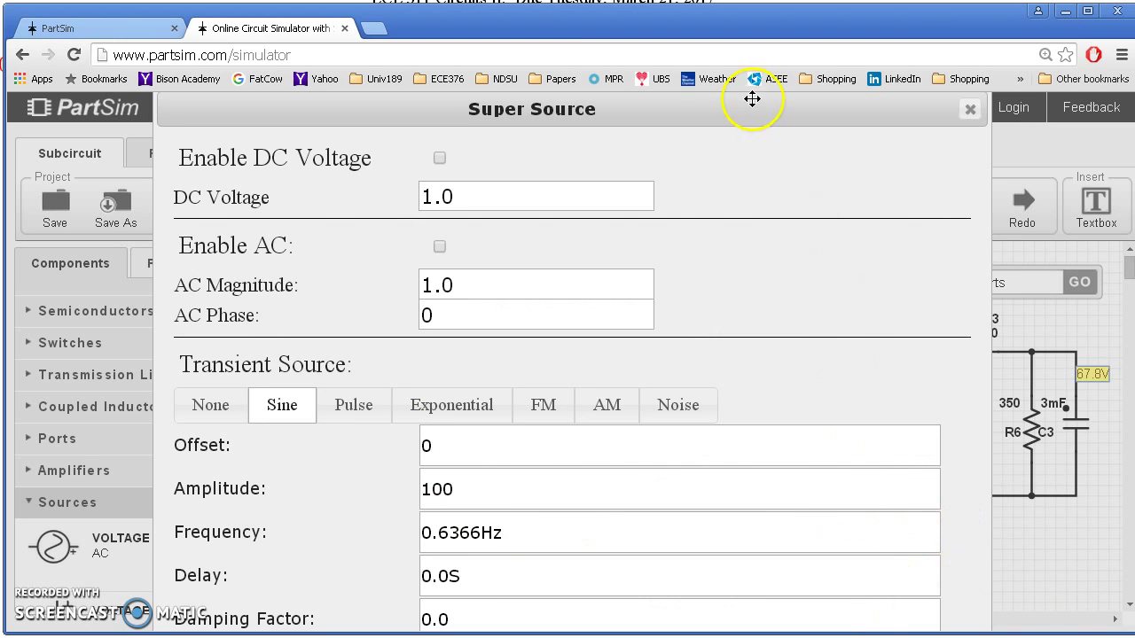
left_click_drag(752, 101, 756, 106)
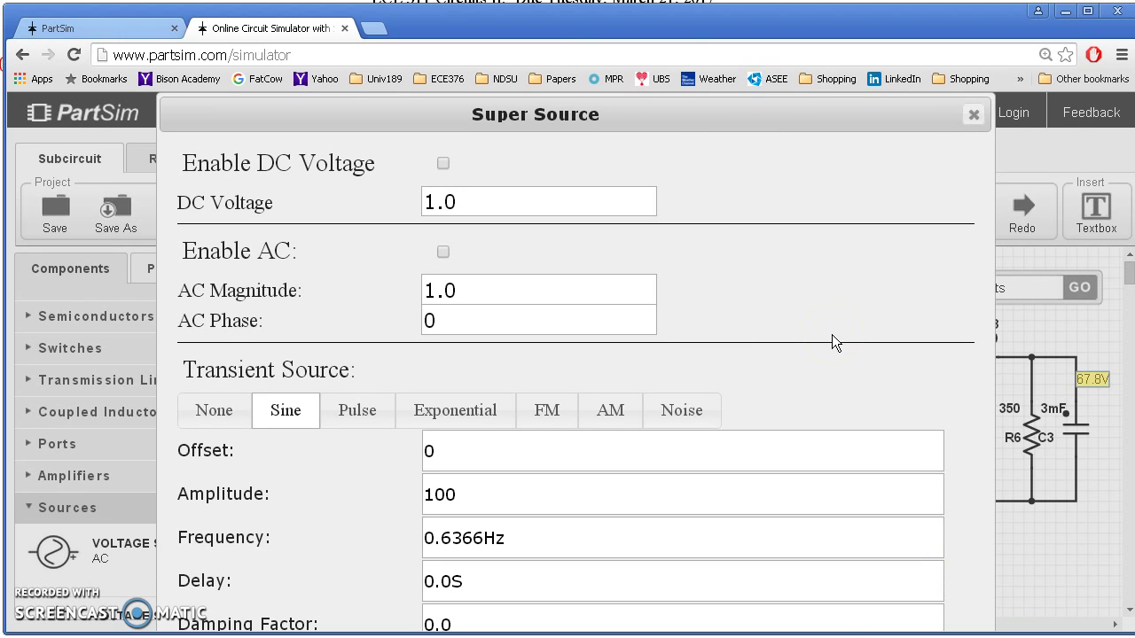
left_click(527, 537)
key("Return")
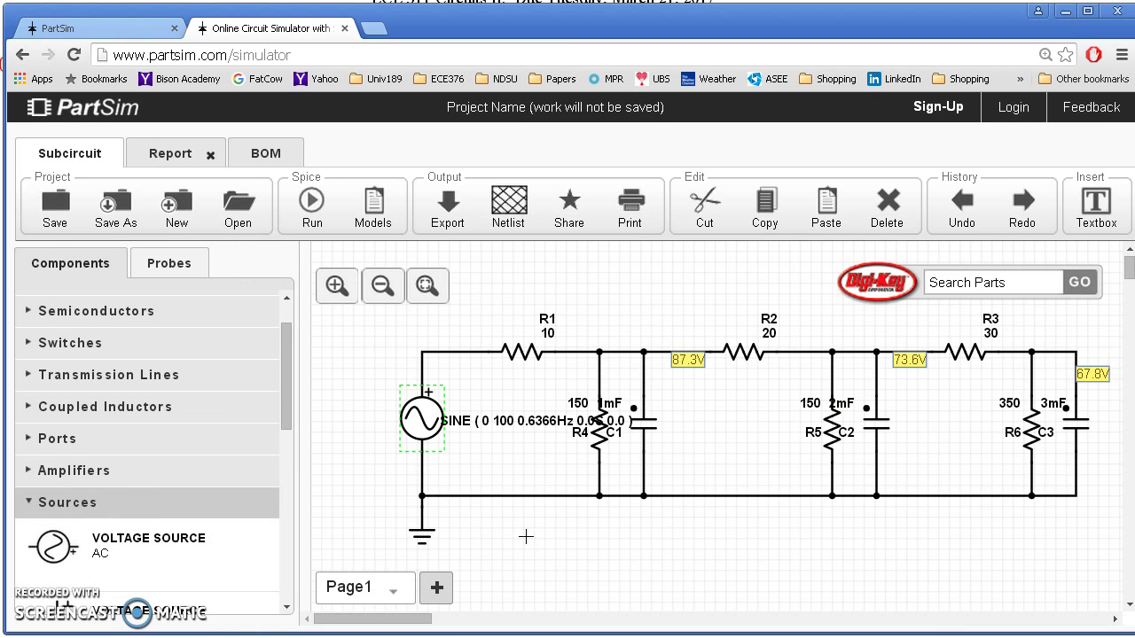
left_click_drag(540, 430, 510, 468)
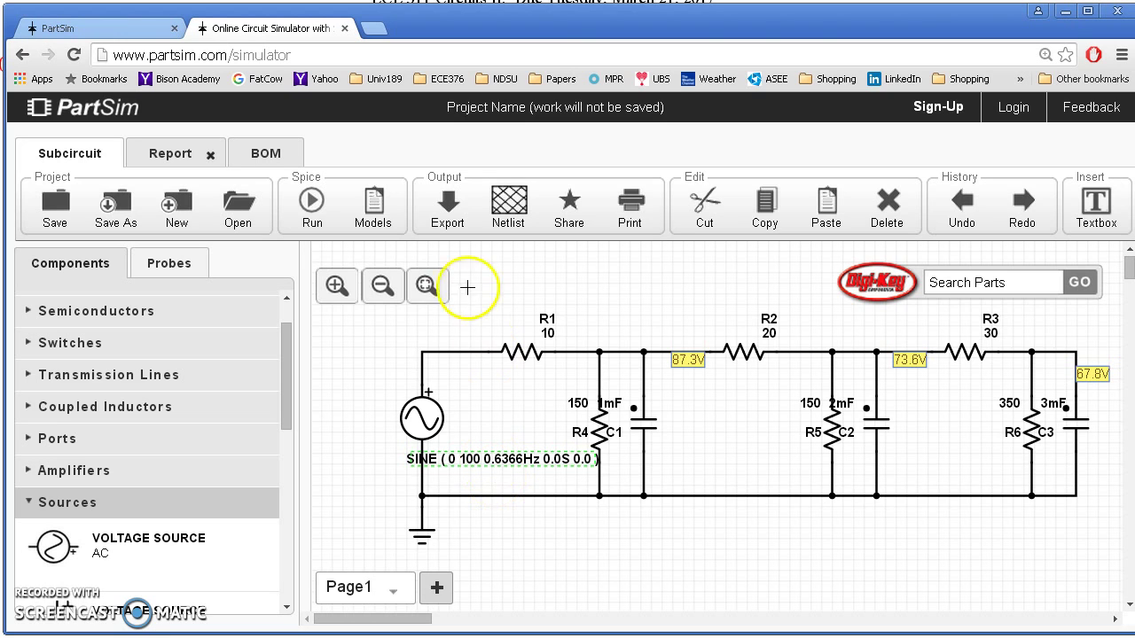
Run a transient-only analysis with 7s stop time, 10ms time step and 10ms max step
left_click(306, 211)
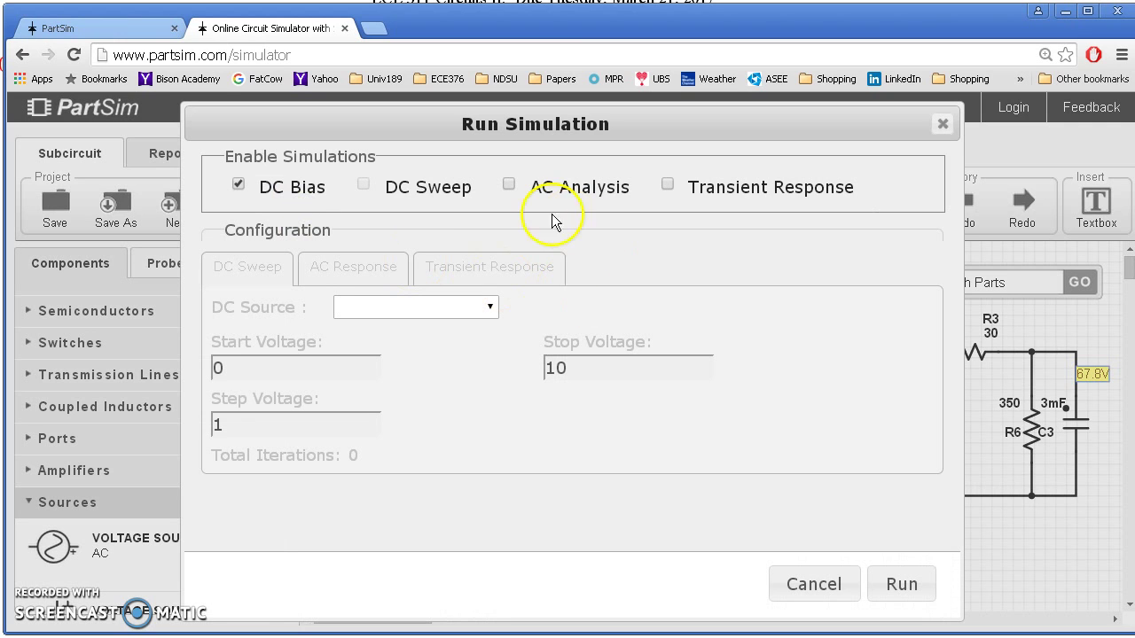
left_click(237, 185)
left_click(667, 185)
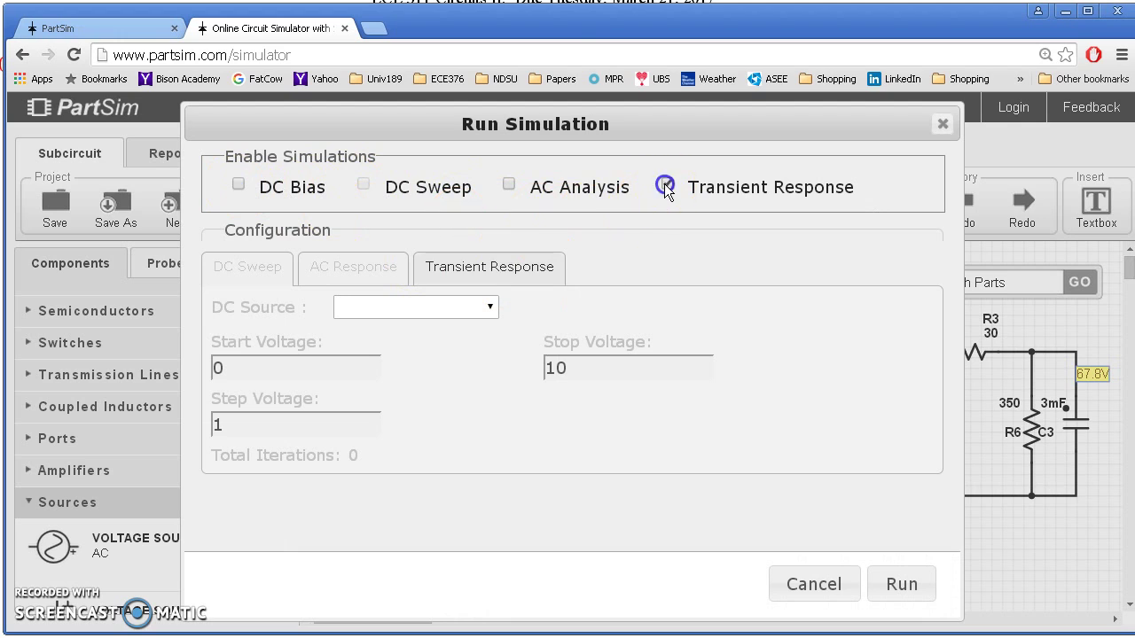
left_click(505, 266)
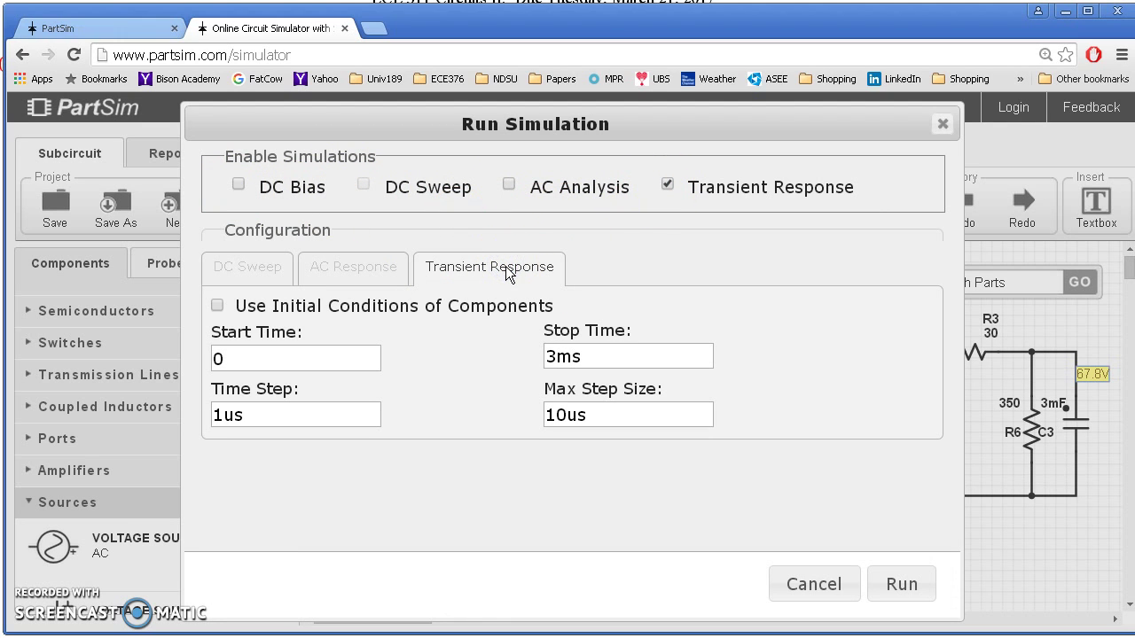
left_click_drag(671, 354, 526, 363)
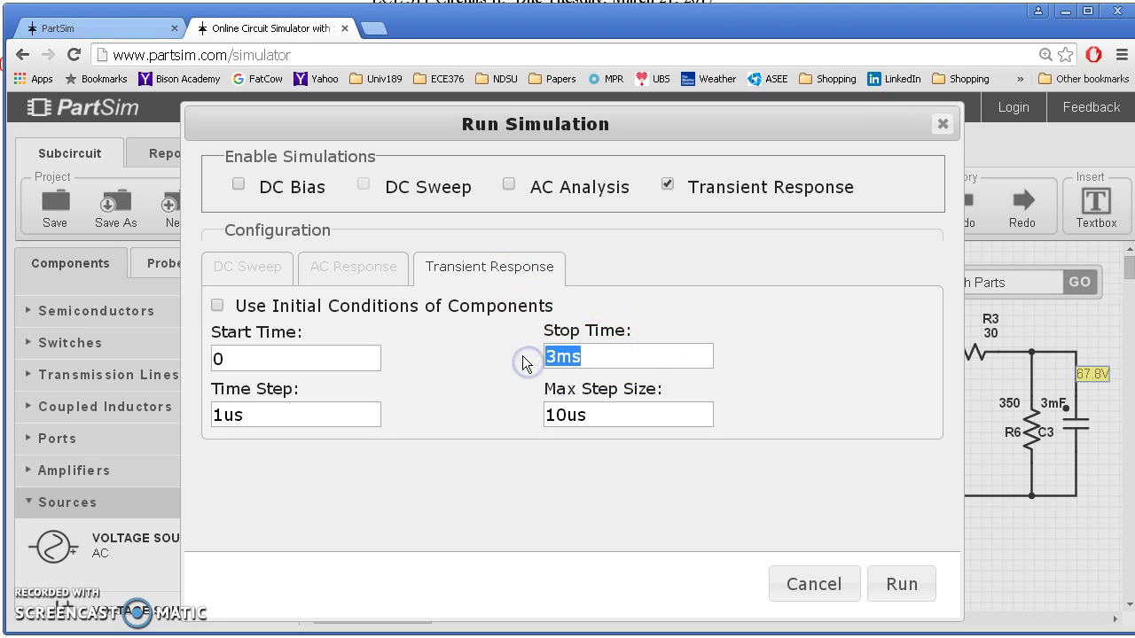
type("7s")
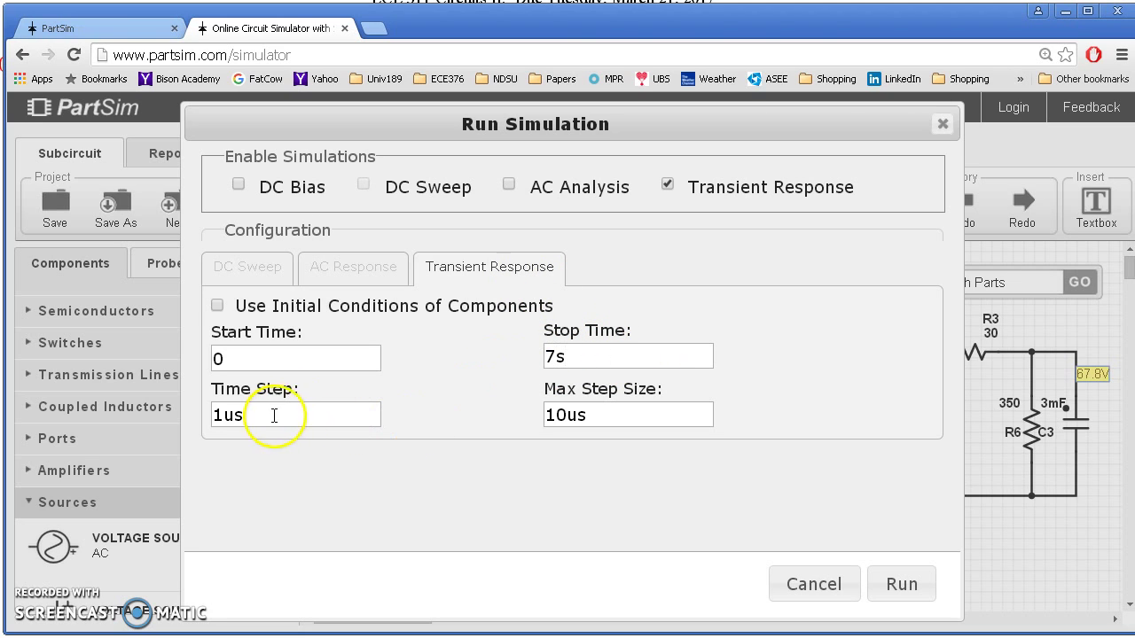
left_click_drag(274, 416, 152, 418)
type("10ms")
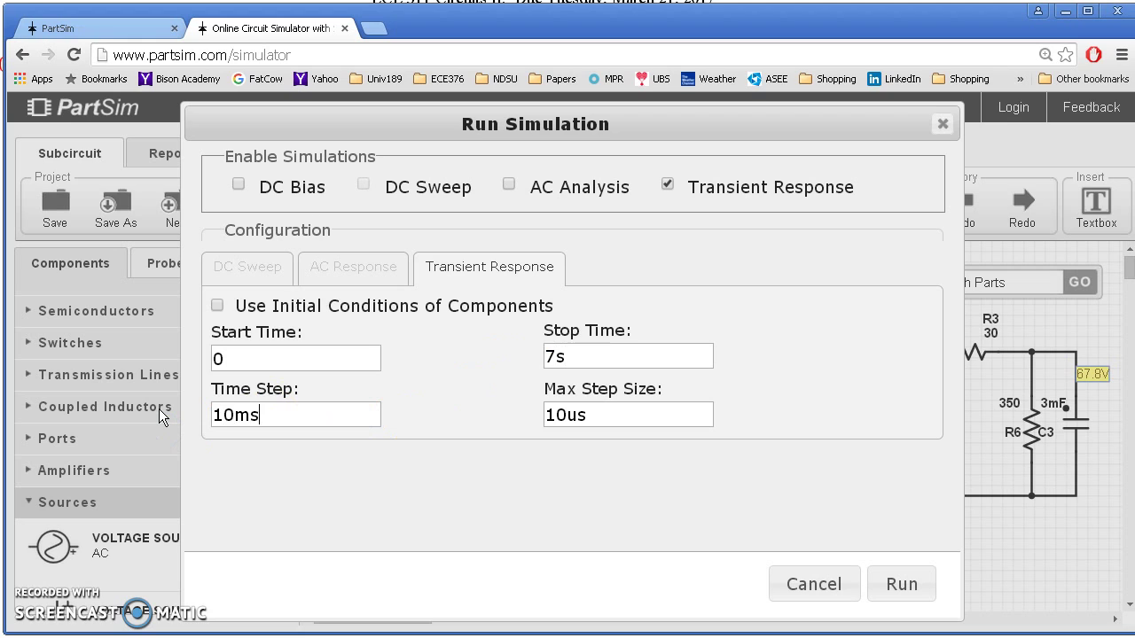
left_click(578, 415)
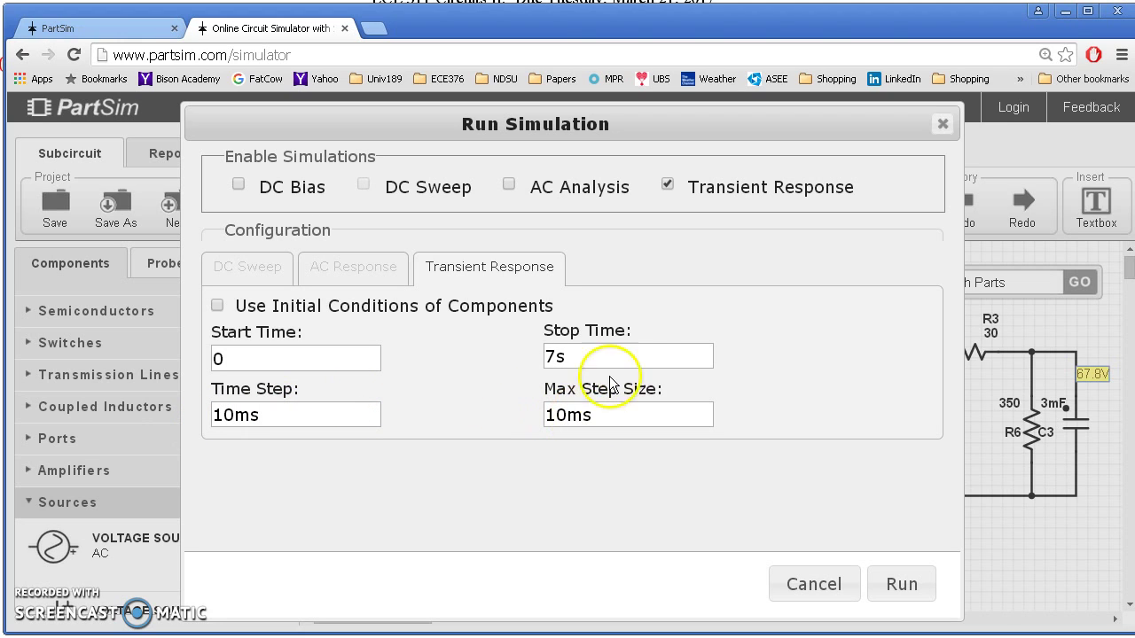
left_click(900, 584)
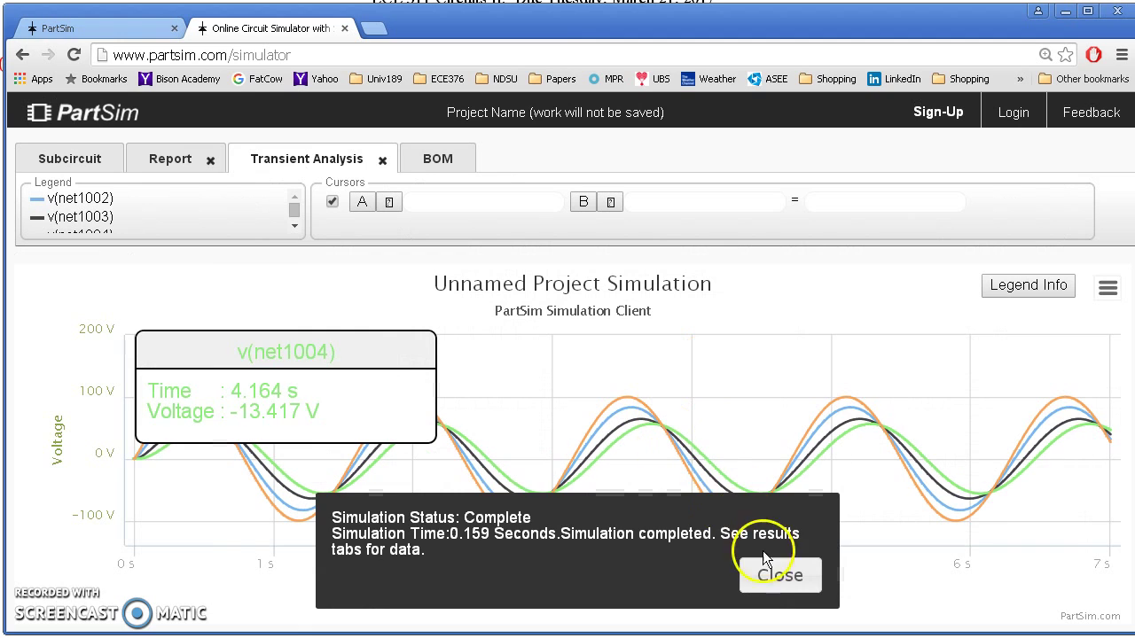
Close the Simulation Status popup to reveal the full transient voltage plot
left_click(779, 575)
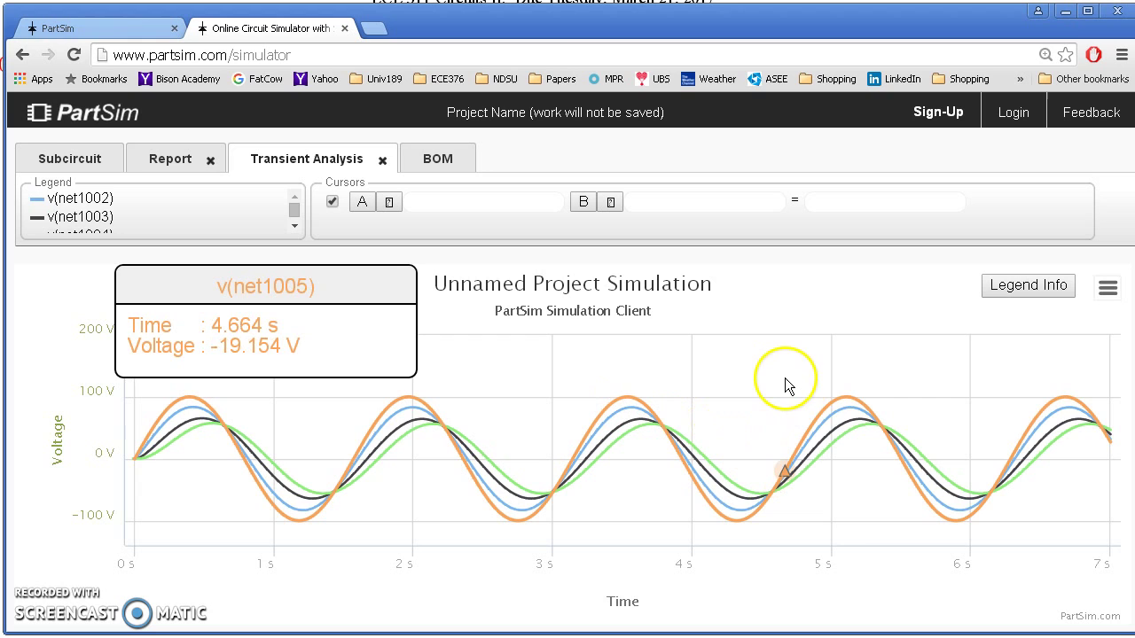
Zoom the plot to roughly 4.75–7 s and highlight the green v(net1004) curve
left_click_drag(784, 385, 1120, 531)
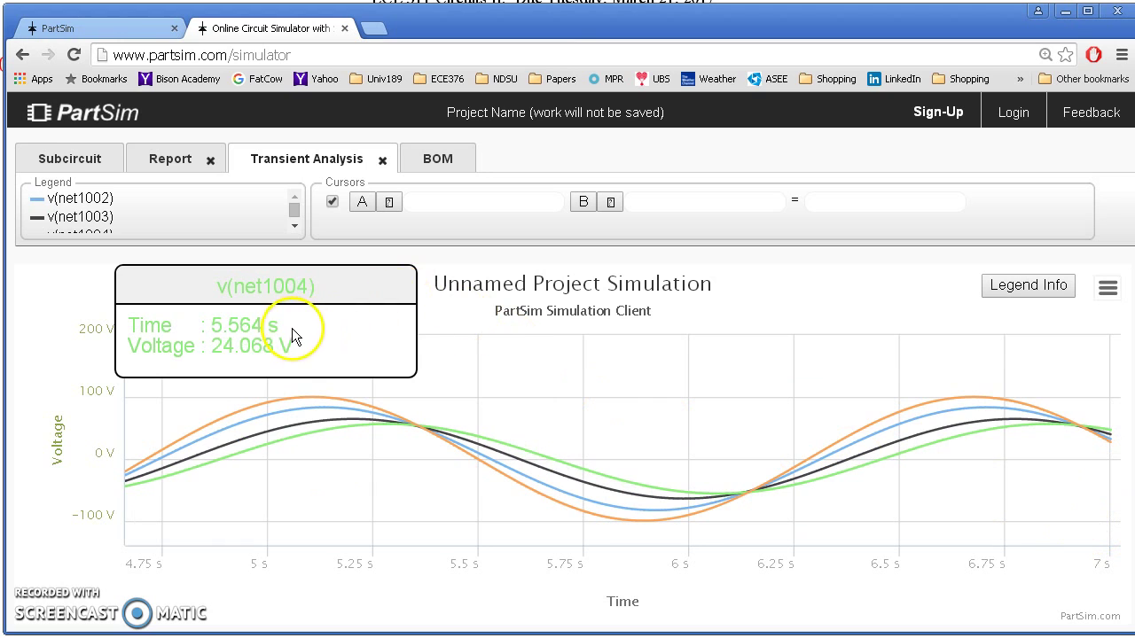
left_click(201, 227)
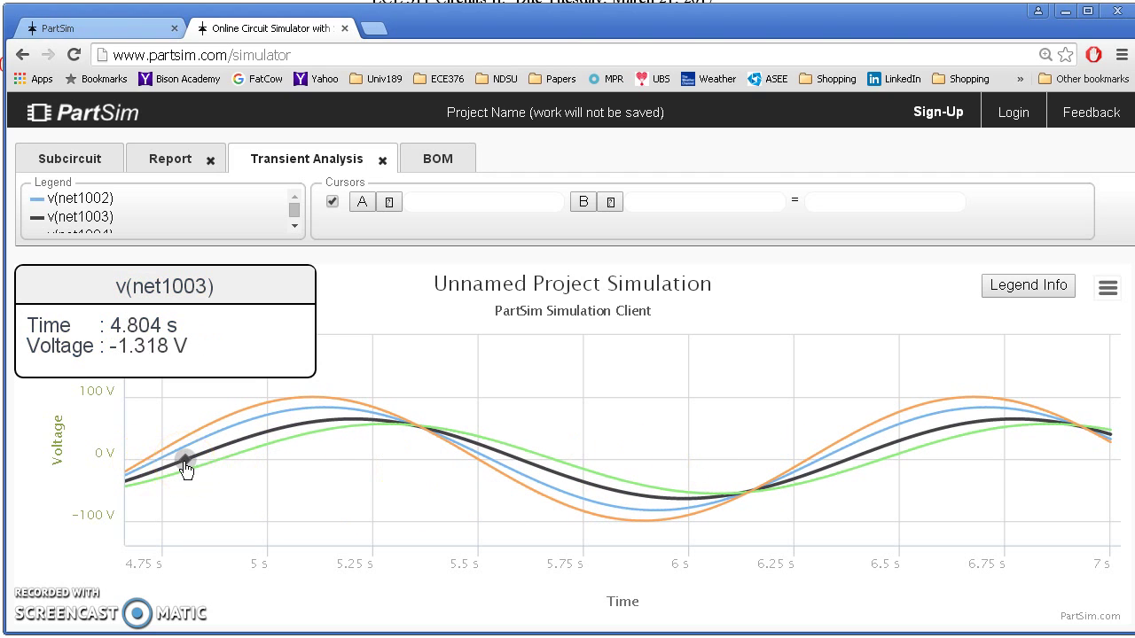
left_click(213, 471)
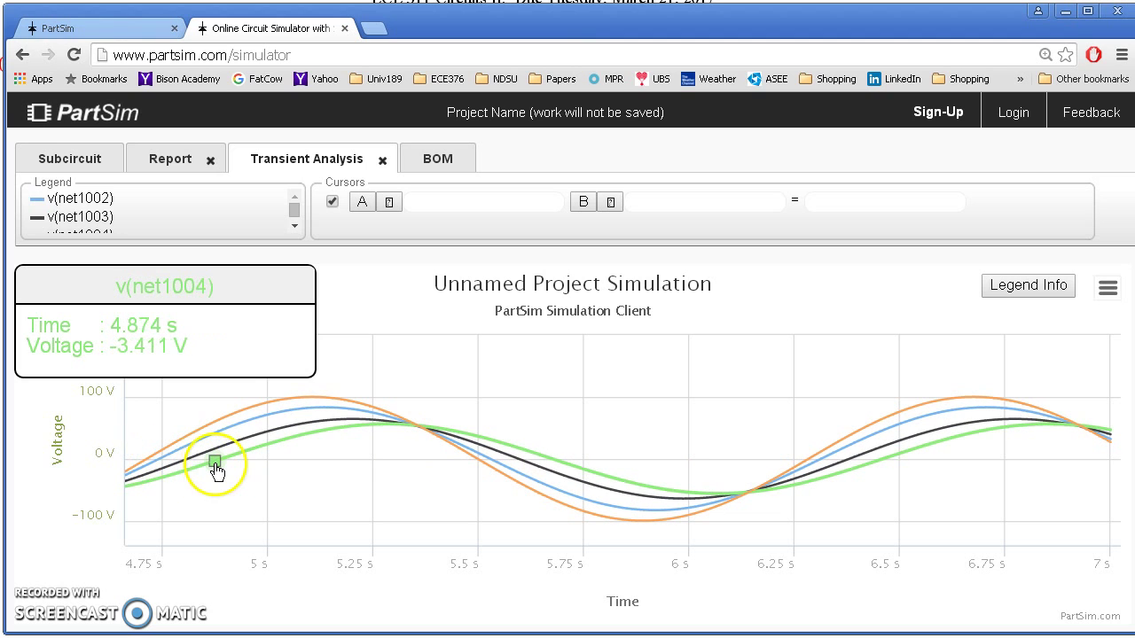